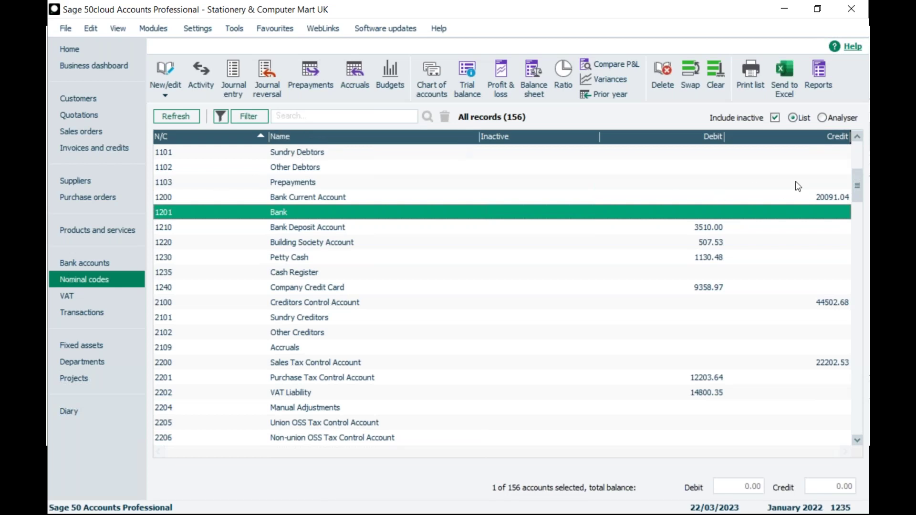
Compare the Analyser view of the nominal codes with the List view, finishing in the List view
left_click(822, 118)
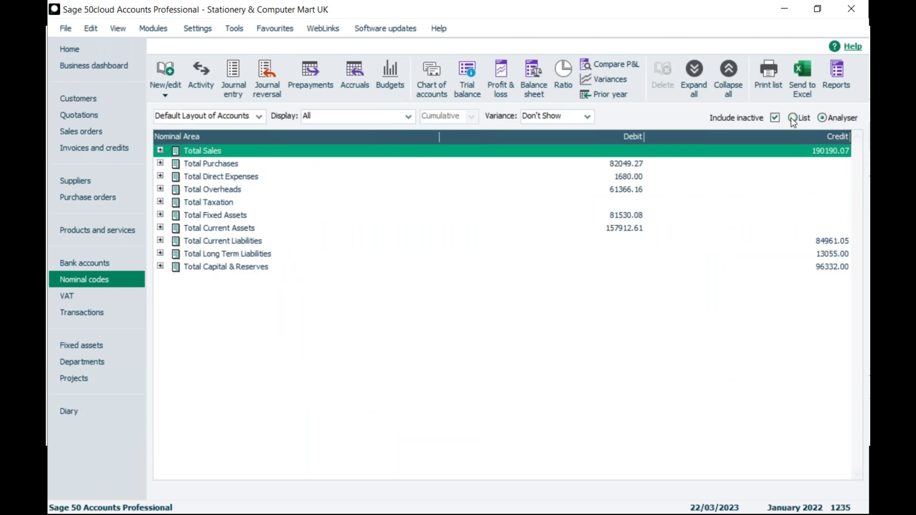
left_click(793, 119)
left_click(823, 119)
left_click(793, 118)
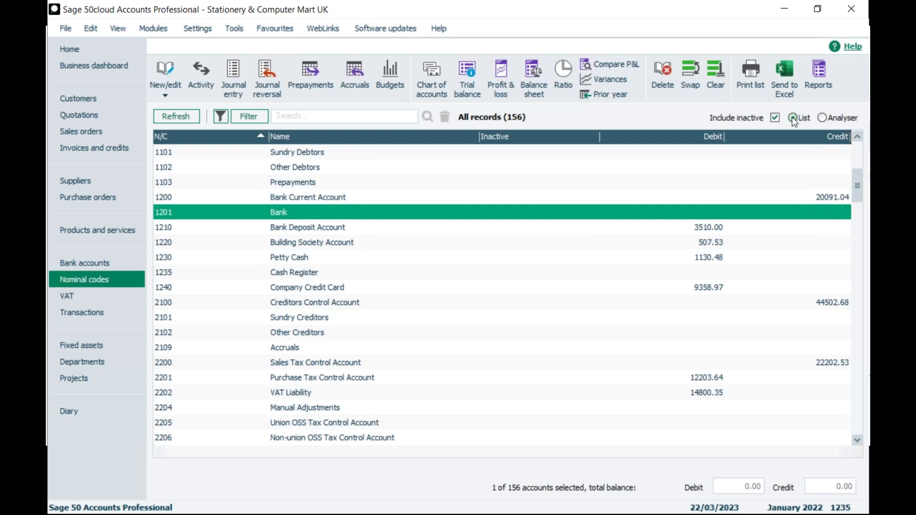
Find and select the nominal codes 4000 Sales North and 4905 Distribution and Carriage
scroll(438, 298, "down", 5)
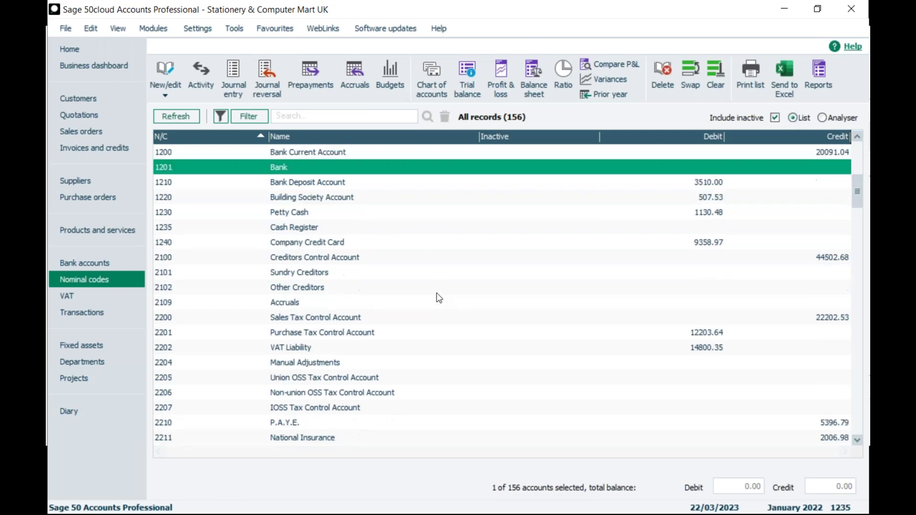
scroll(439, 298, "down", 4)
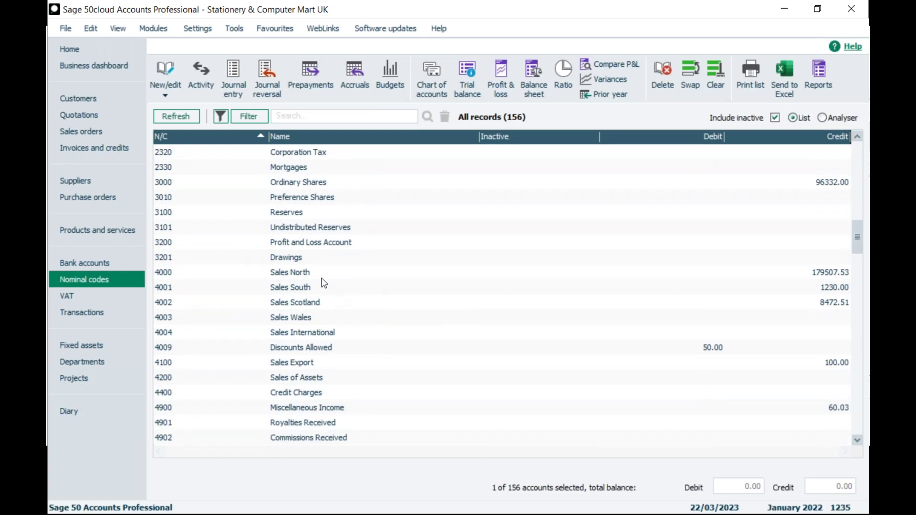
left_click(306, 275)
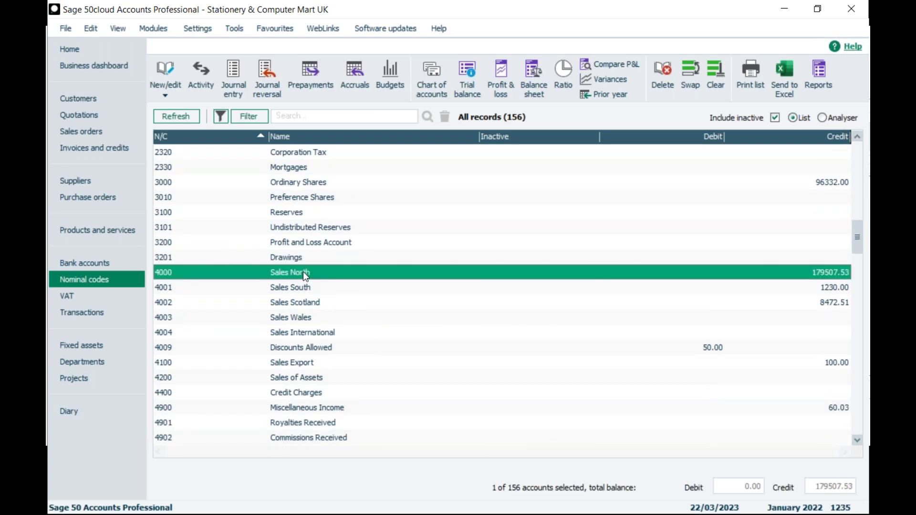
scroll(315, 295, "down", 1)
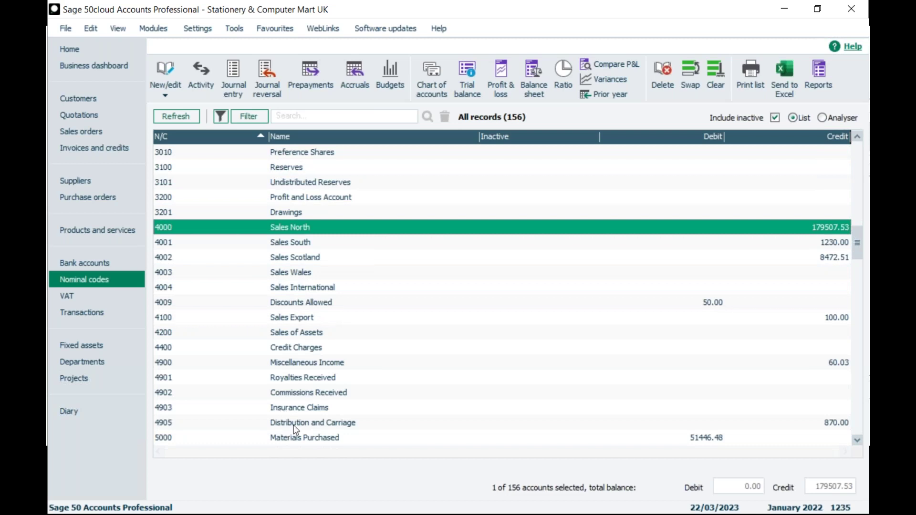
left_click(293, 424)
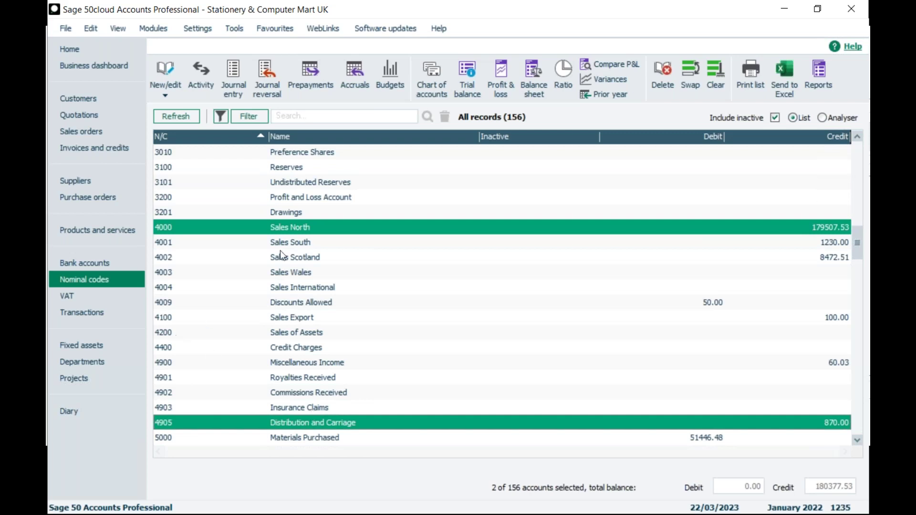
Open the Default Layout of Accounts for editing and examine its Profit & Loss and Balance Sheet categories, including the Product Sales code range
left_click(431, 88)
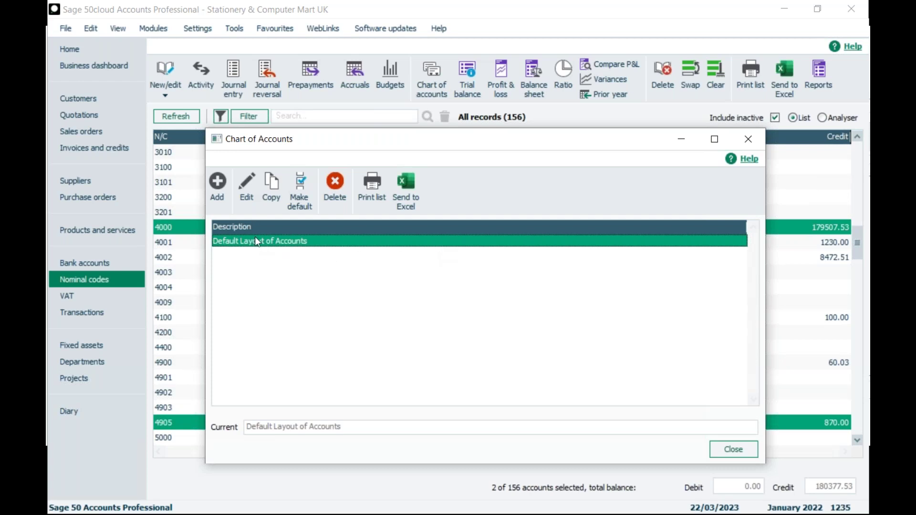
left_click(251, 191)
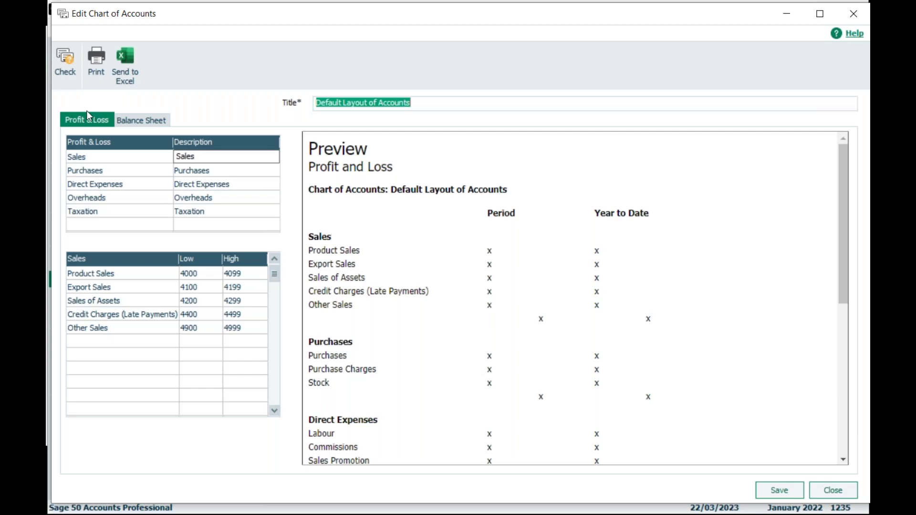
left_click(136, 122)
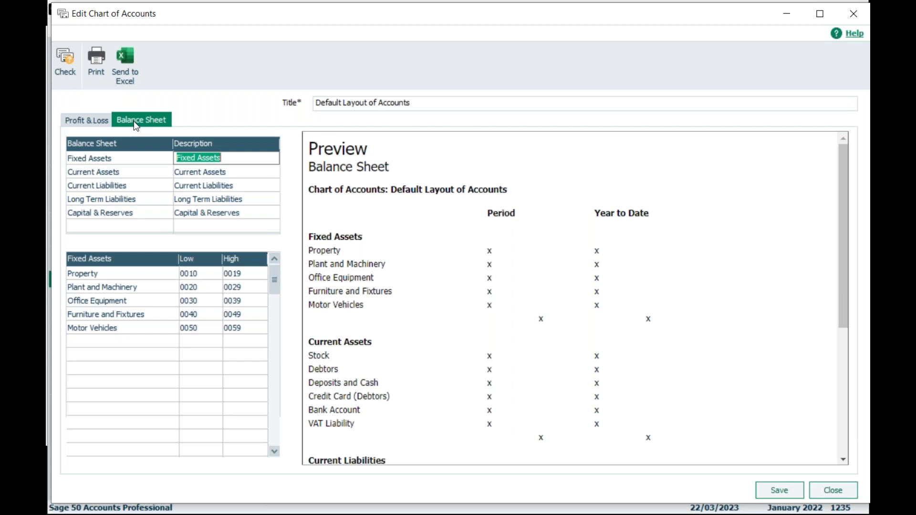
left_click(101, 125)
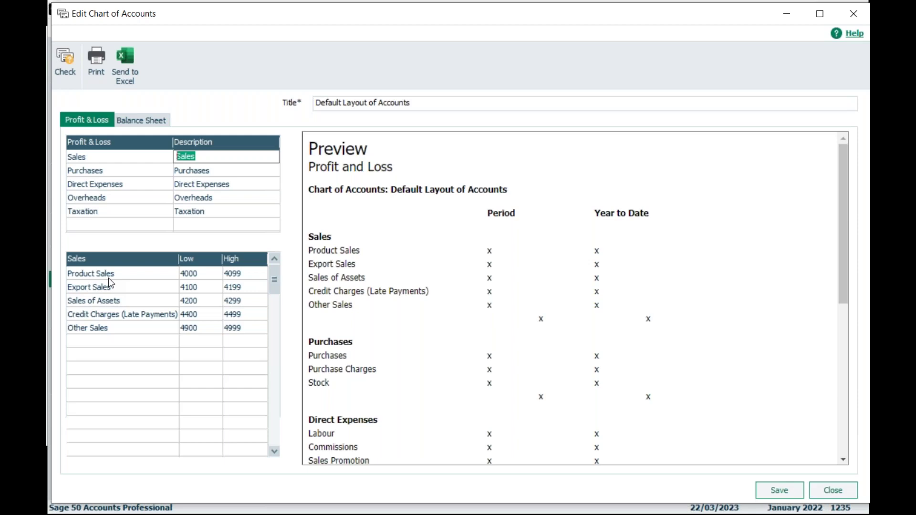
left_click(199, 274)
left_click(257, 278)
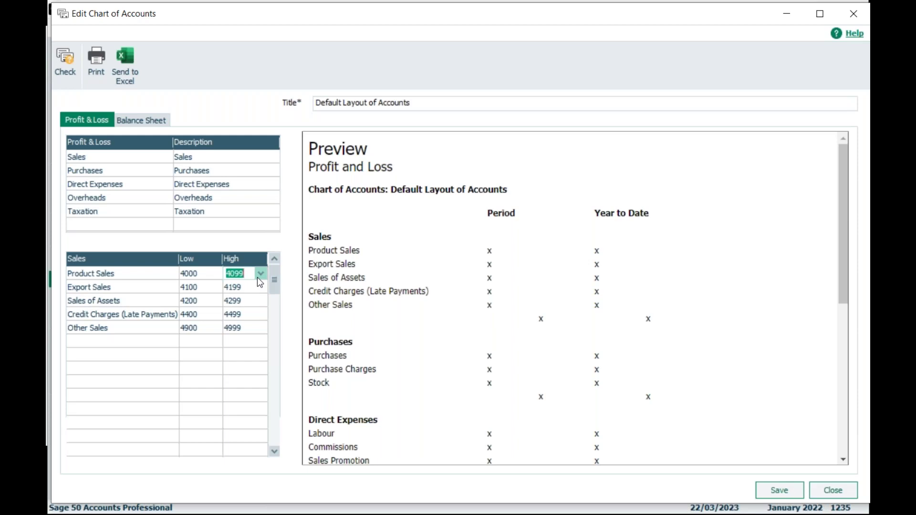
Examine the code ranges of the Balance Sheet categories from Fixed Assets to Capital & Reserves, and close the chart of accounts without saving
left_click(141, 121)
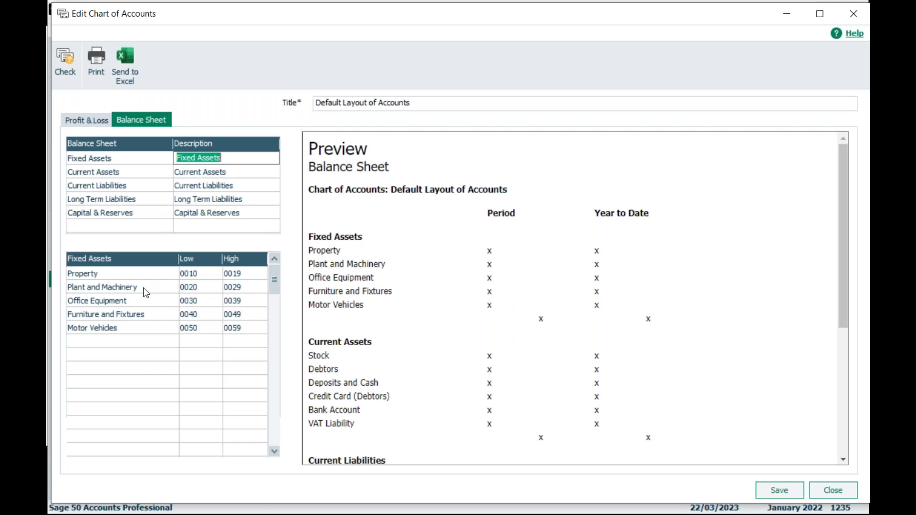
left_click(214, 172)
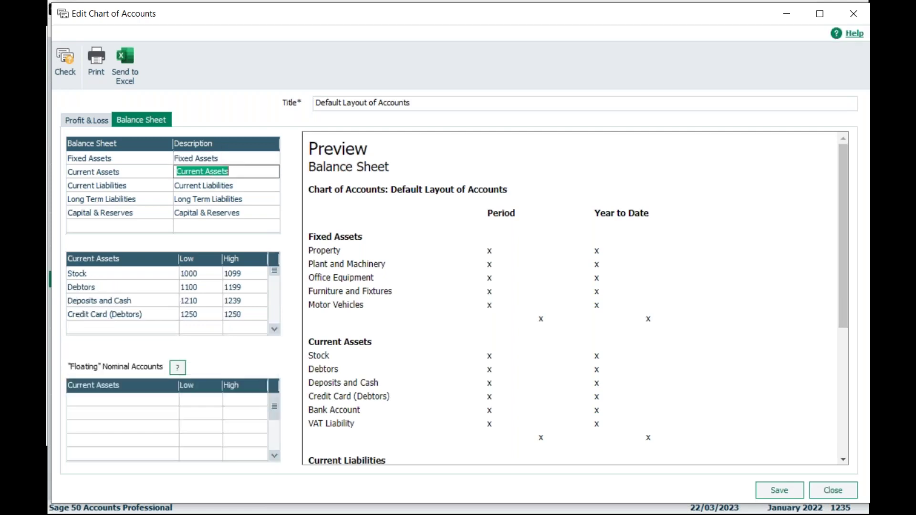
left_click(221, 189)
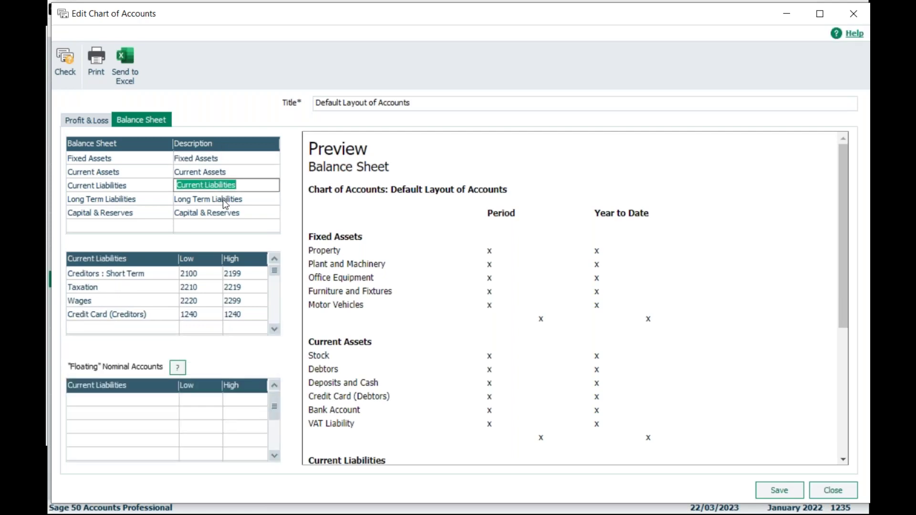
left_click(222, 199)
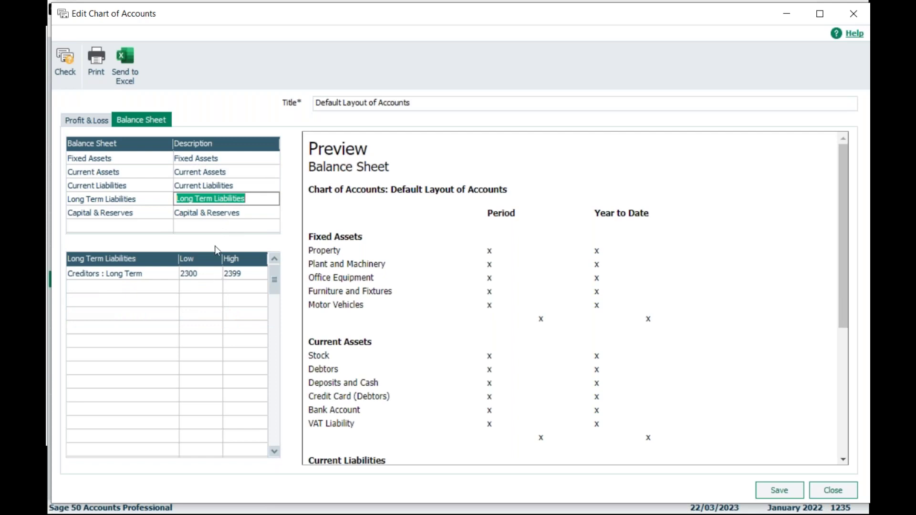
left_click(221, 216)
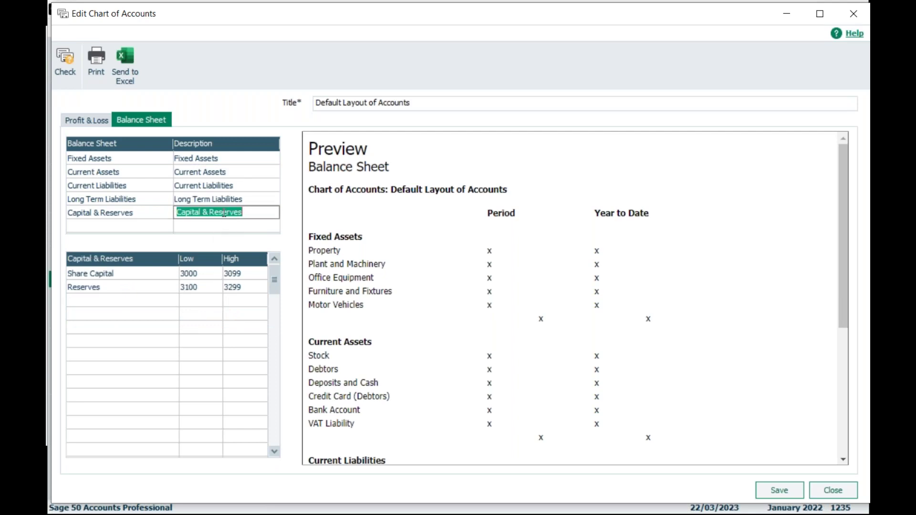
left_click(219, 172)
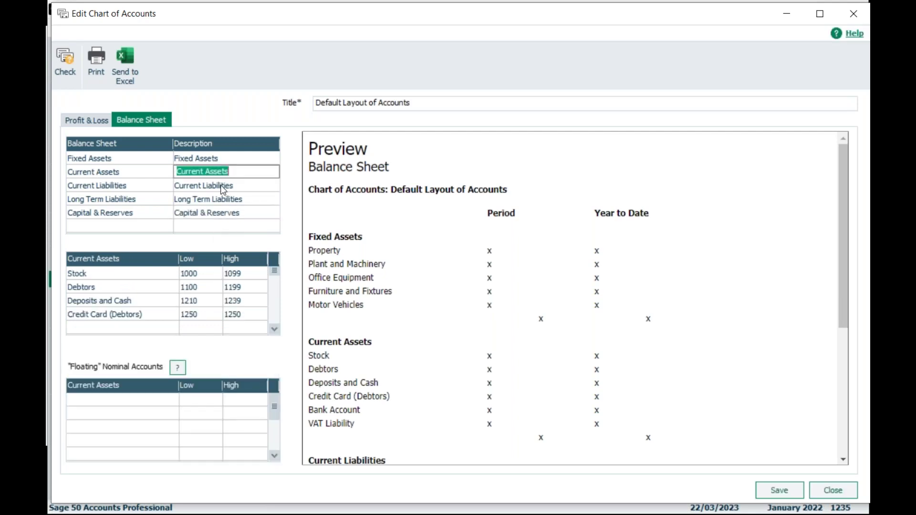
left_click(220, 187)
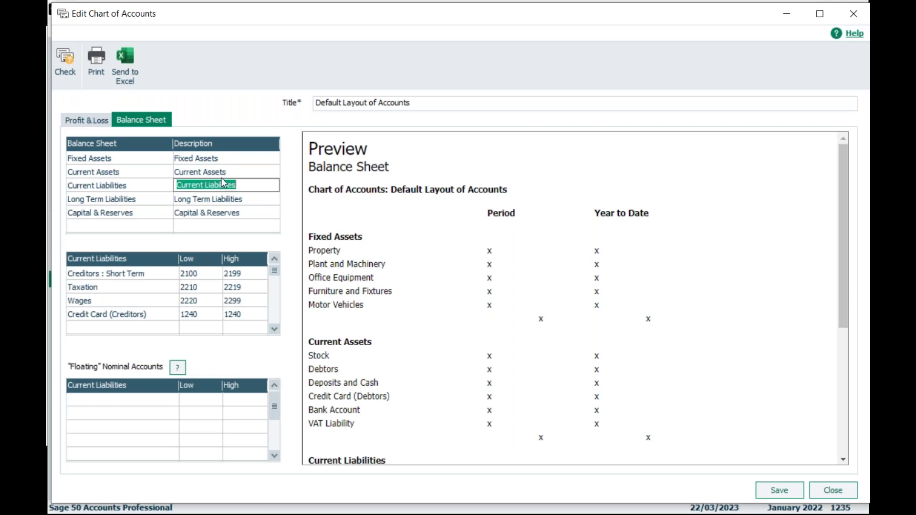
left_click(222, 172)
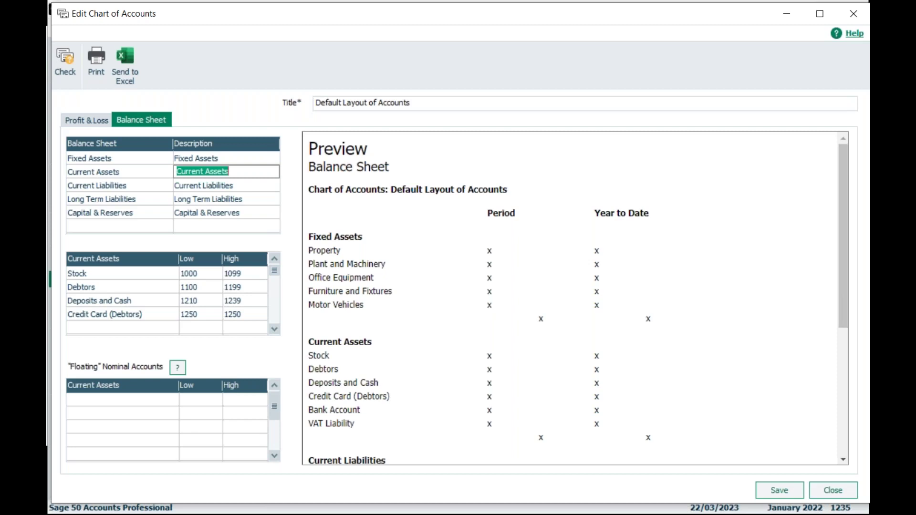
left_click(838, 491)
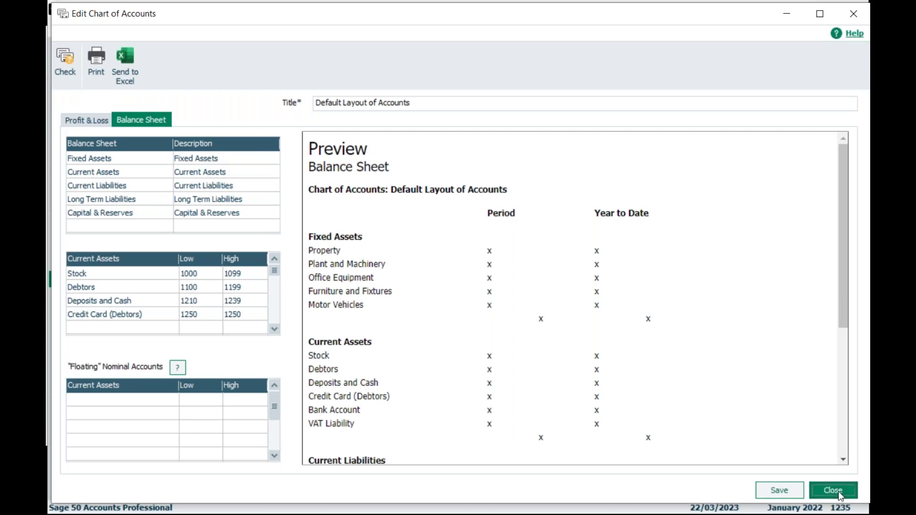
left_click(735, 449)
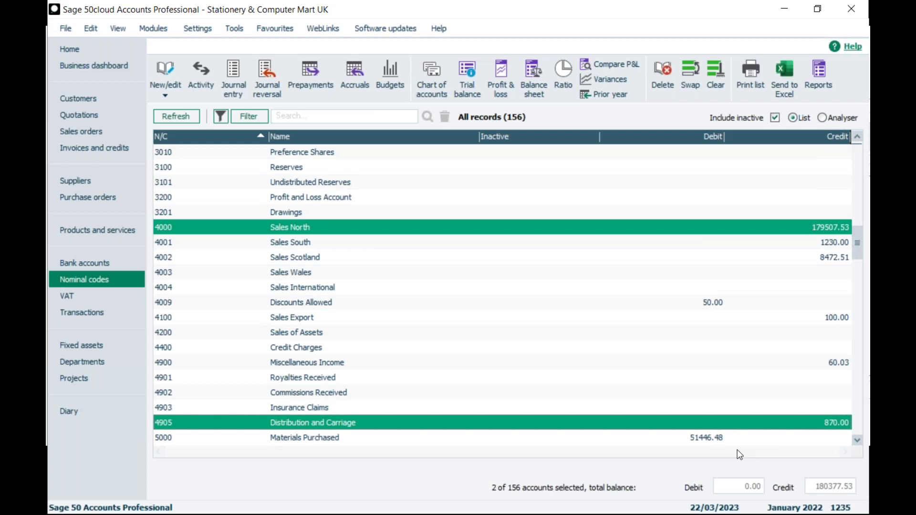
Select only 4000 Sales North, open a duplicate of its nominal record, and close the form without saving
left_click(329, 233)
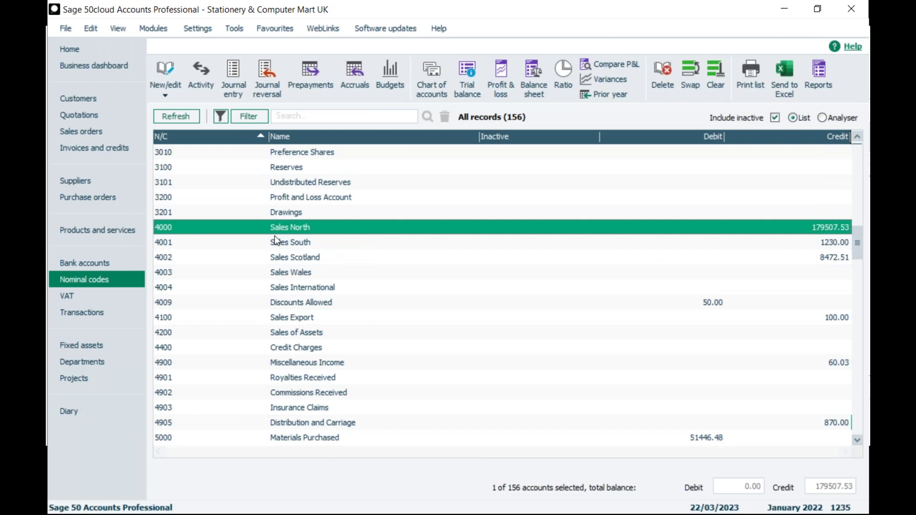
left_click(168, 95)
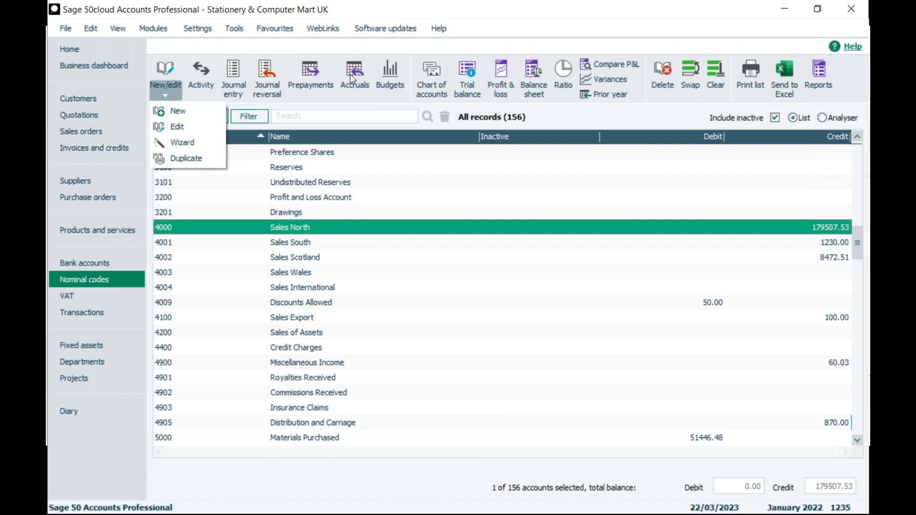
left_click(206, 163)
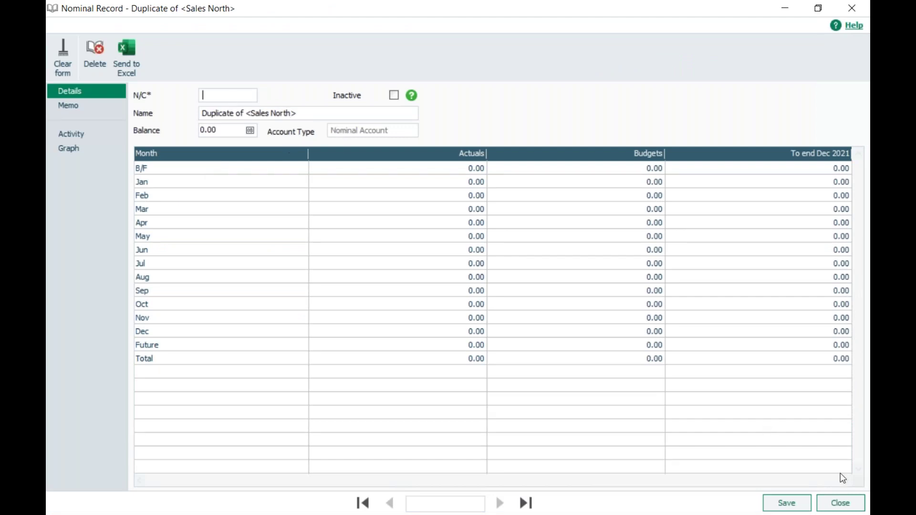
left_click(839, 503)
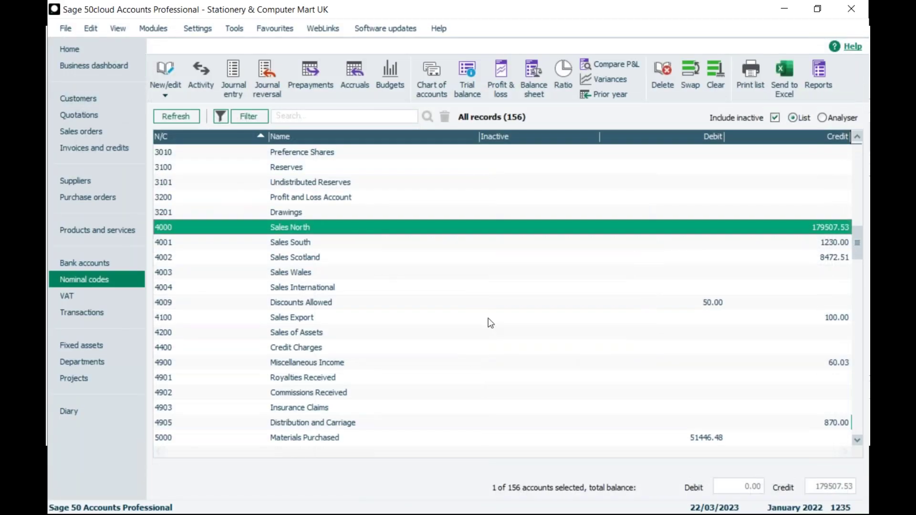
Start the new nominal account wizard and review its name and account types, keeping New Nominal Account and Sales
left_click(166, 89)
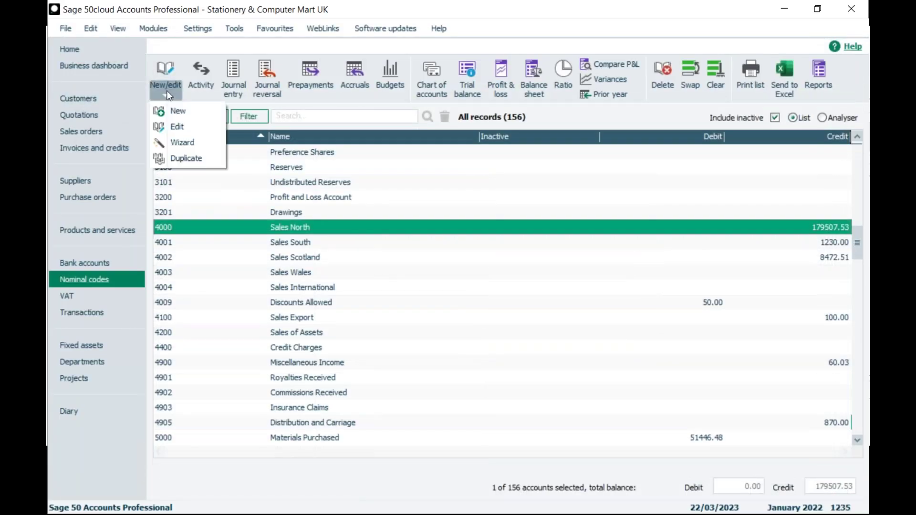
left_click(184, 145)
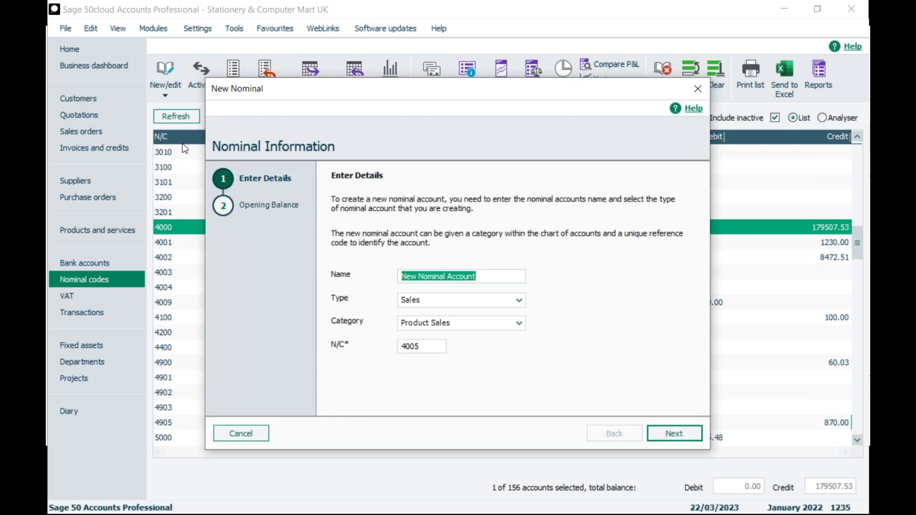
left_click(506, 275)
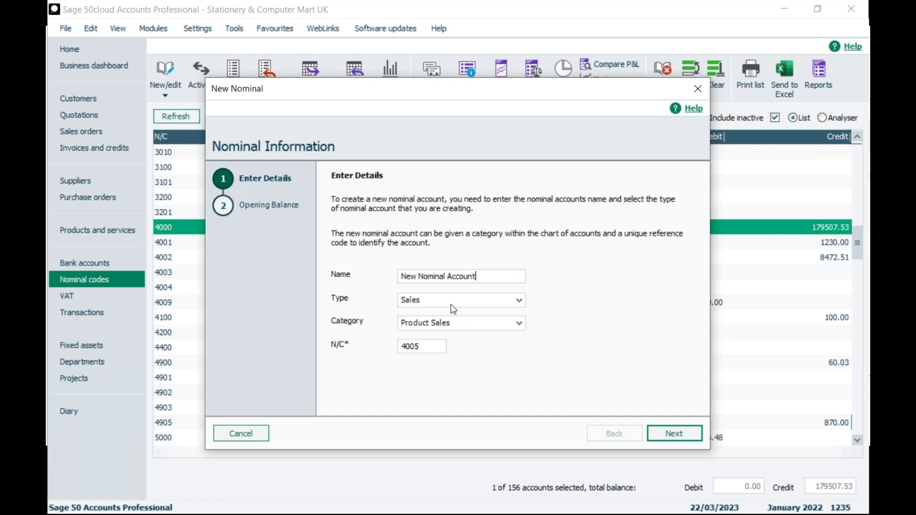
left_click(519, 300)
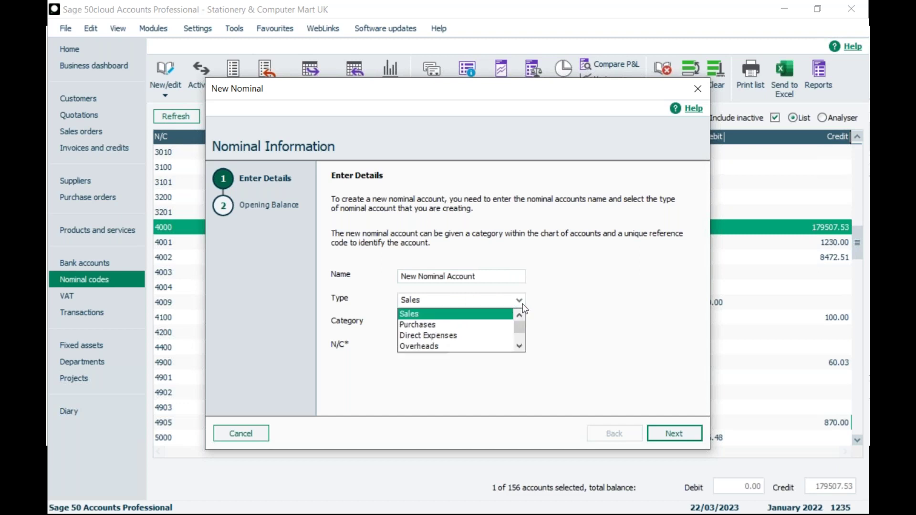
left_click(542, 309)
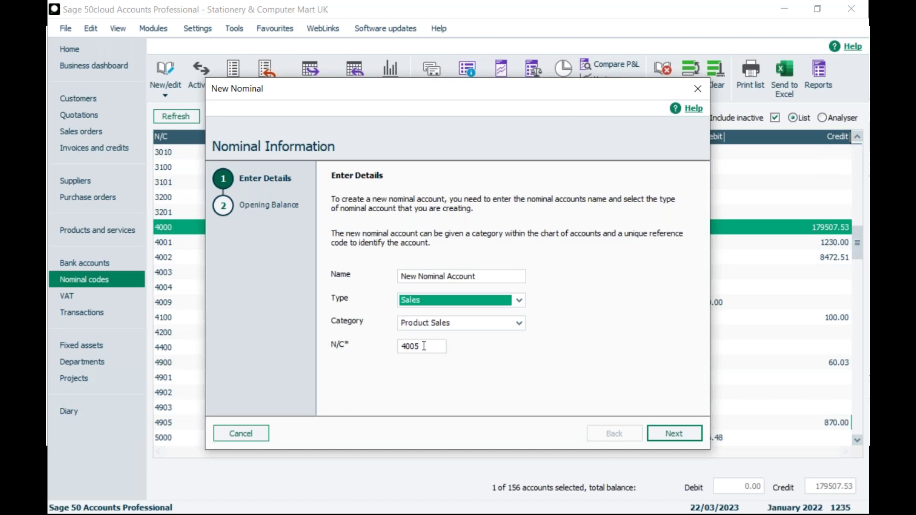
Continue to the opening balance details, choose to enter an opening balance, and exit the wizard without creating the account
left_click(689, 433)
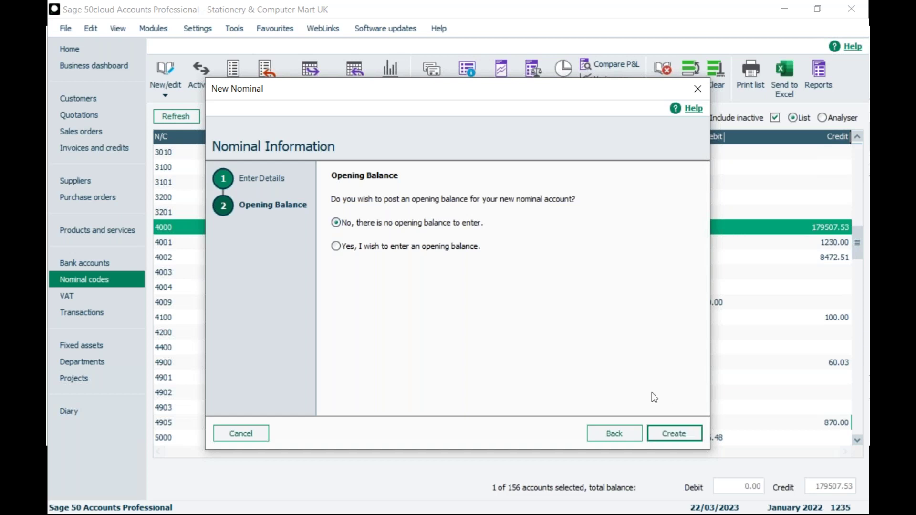
left_click(337, 247)
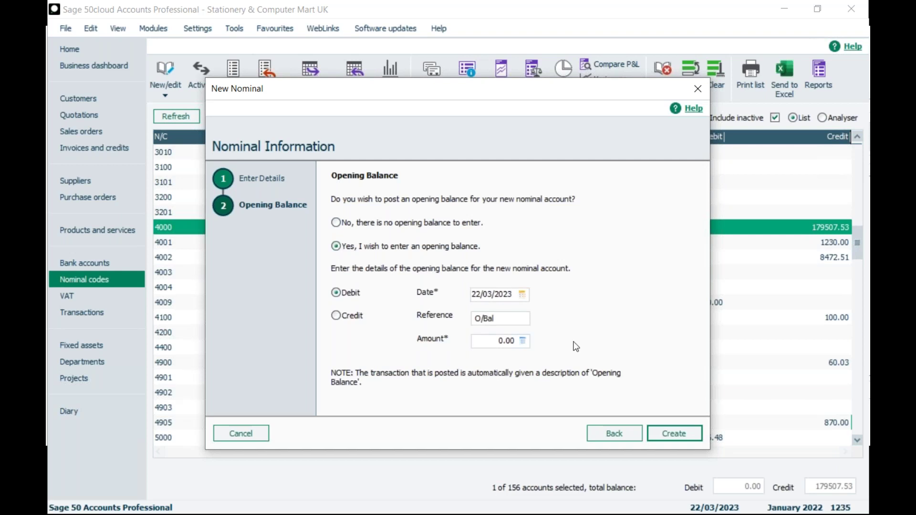
left_click(703, 87)
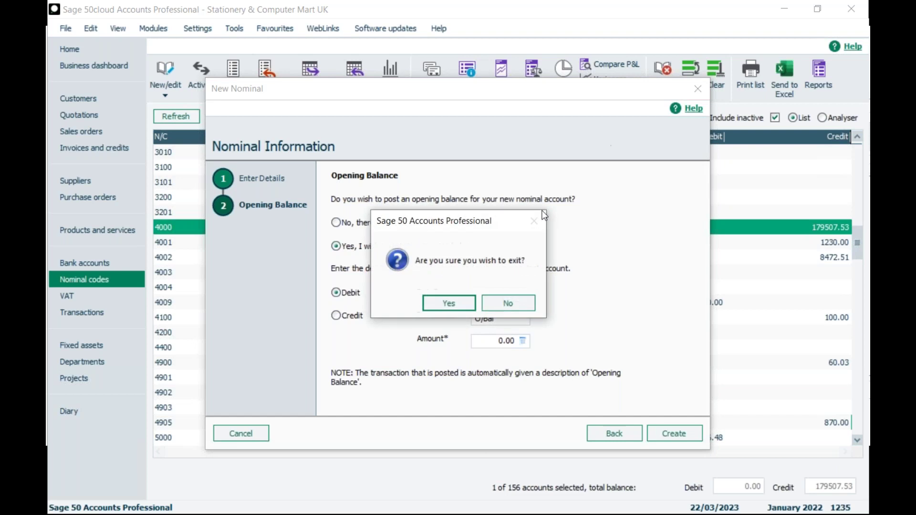
left_click(449, 305)
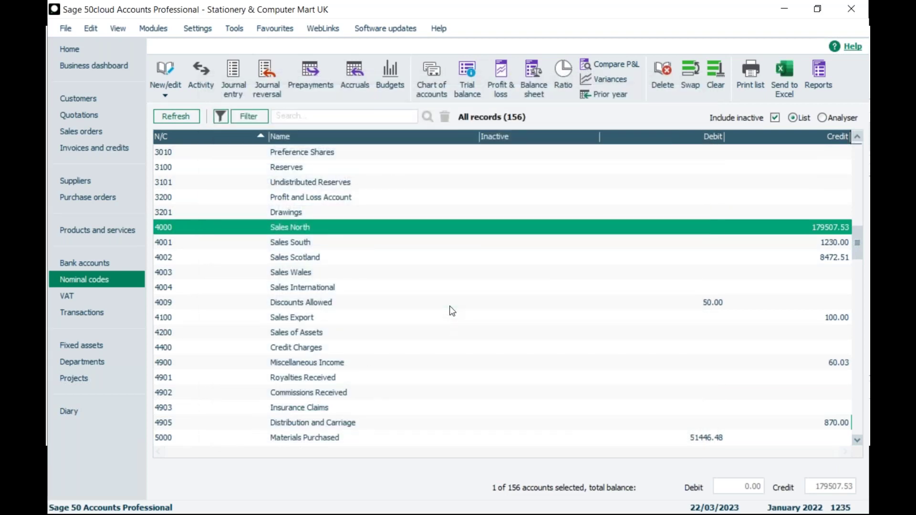
Start a new nominal record and enter 4005 as its nominal code
left_click(166, 92)
left_click(175, 111)
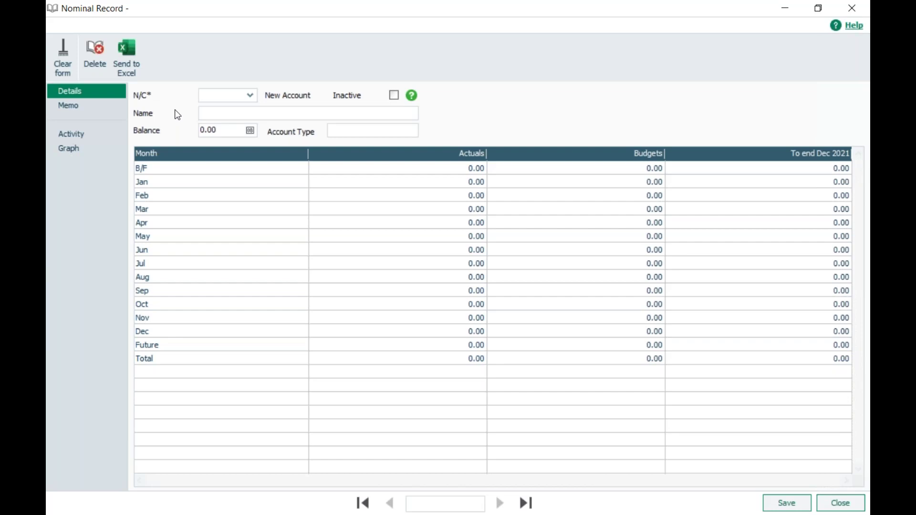
type("400")
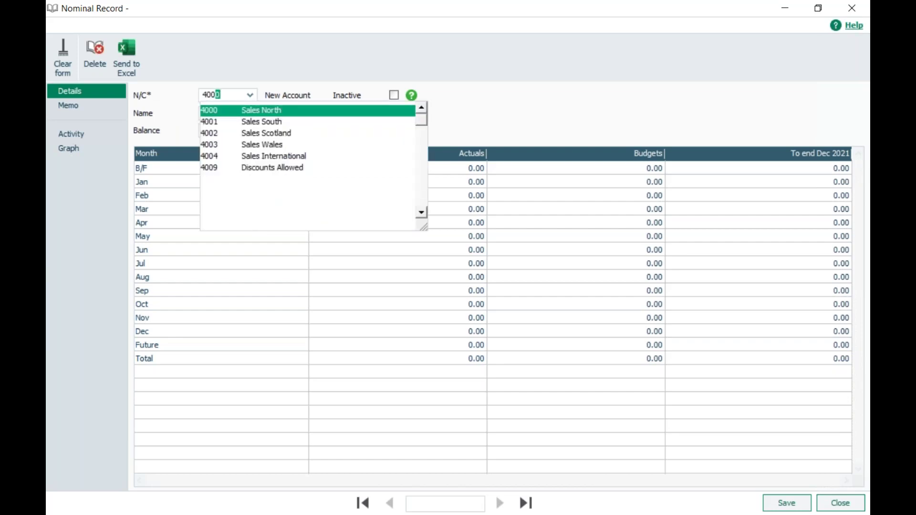
type("5")
left_click(245, 110)
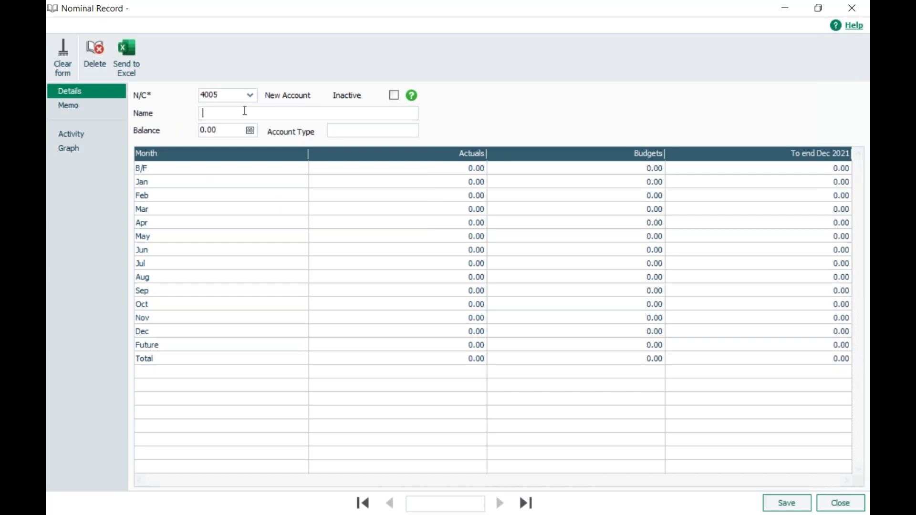
Name the new nominal account Sales NI, save its details and close the record
type("Sake ")
type("NI")
left_click(216, 110)
key("BackSpace")
type("les")
left_click(217, 139)
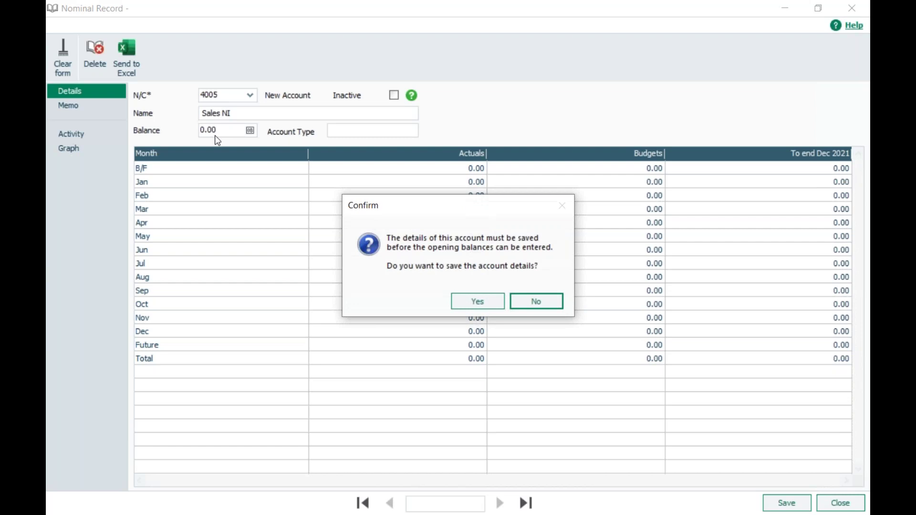
left_click(482, 301)
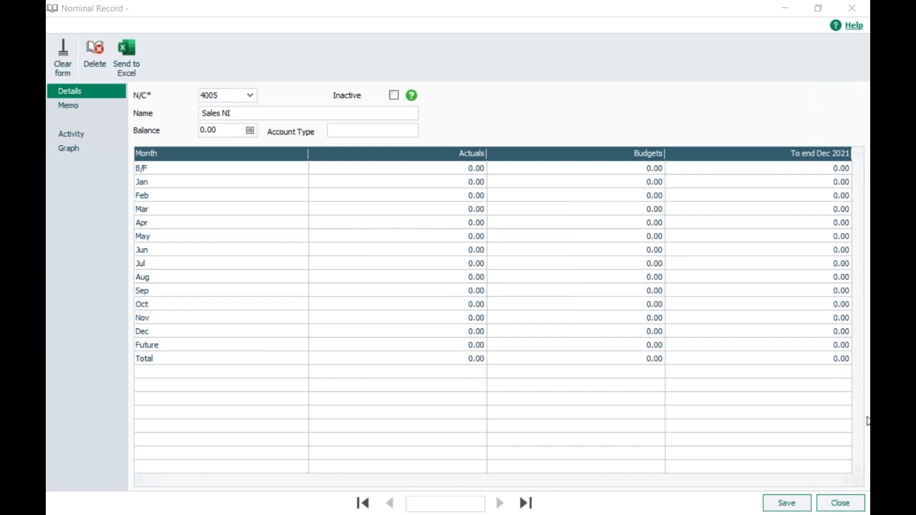
left_click(798, 507)
left_click(841, 503)
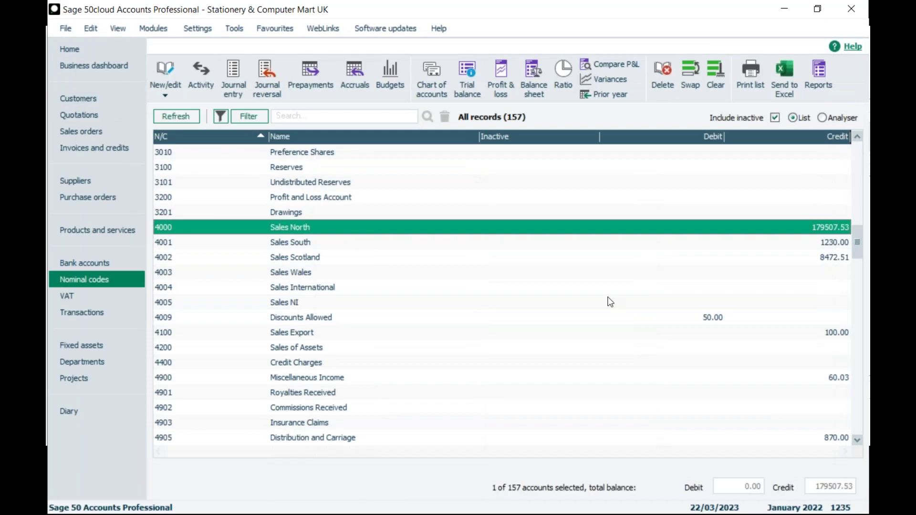
Open the Sales NI nominal record, rename it Sales Northern ireland, and close it with the change saved
left_click(308, 304)
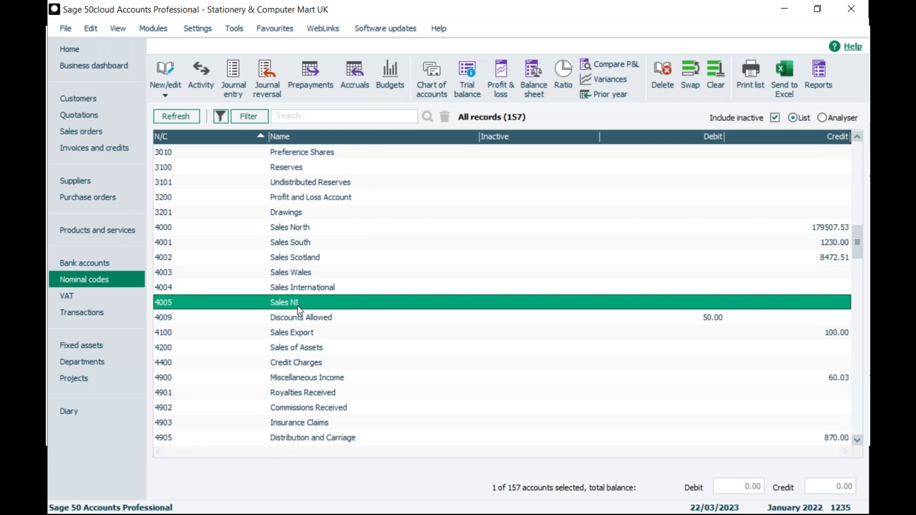
double_click(296, 306)
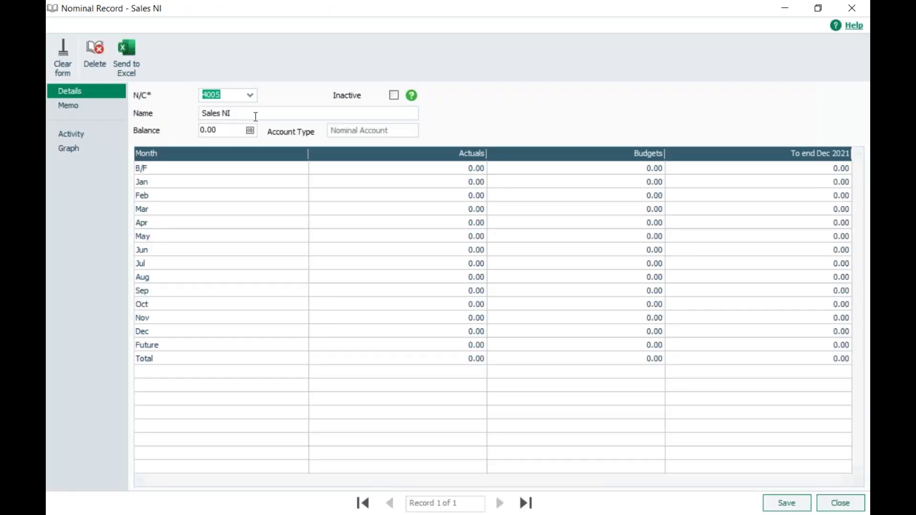
key("Tab")
left_click(237, 116)
key("BackSpace")
key("BackSpace")
type("Noe")
key("BackSpace")
type("rthern ireland")
left_click(839, 503)
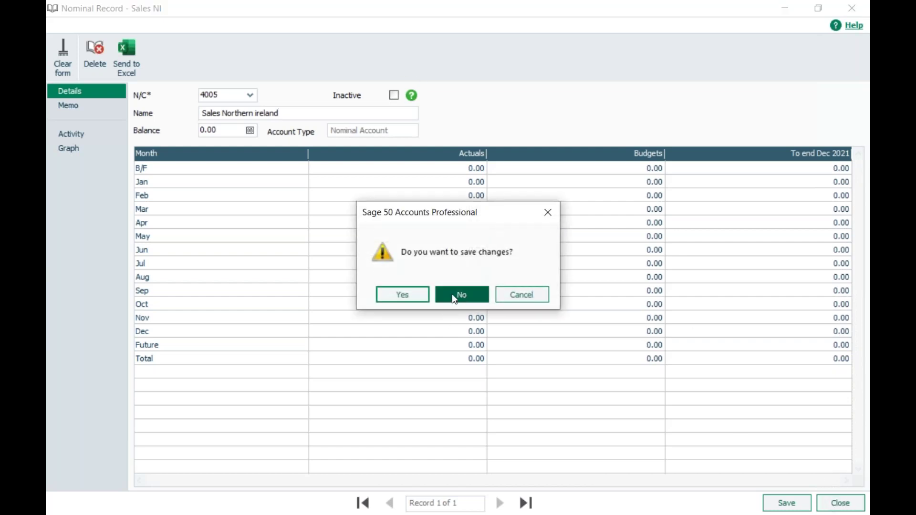
left_click(411, 298)
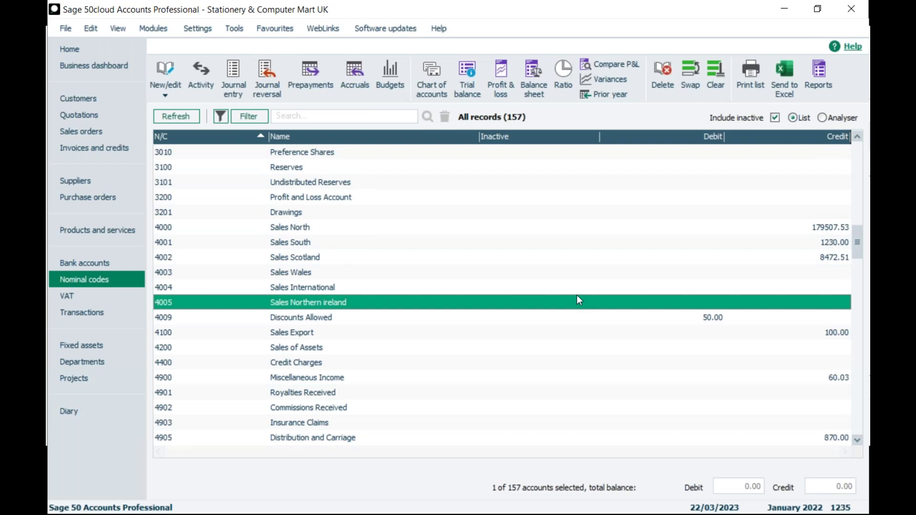
Review the bank codes in the nominal list, selecting 1201 Bank and 1240 Company Credit Card, and 1200 Bank Current Account with 1240
left_click_drag(857, 237, 725, 216)
scroll(723, 216, "up", 5)
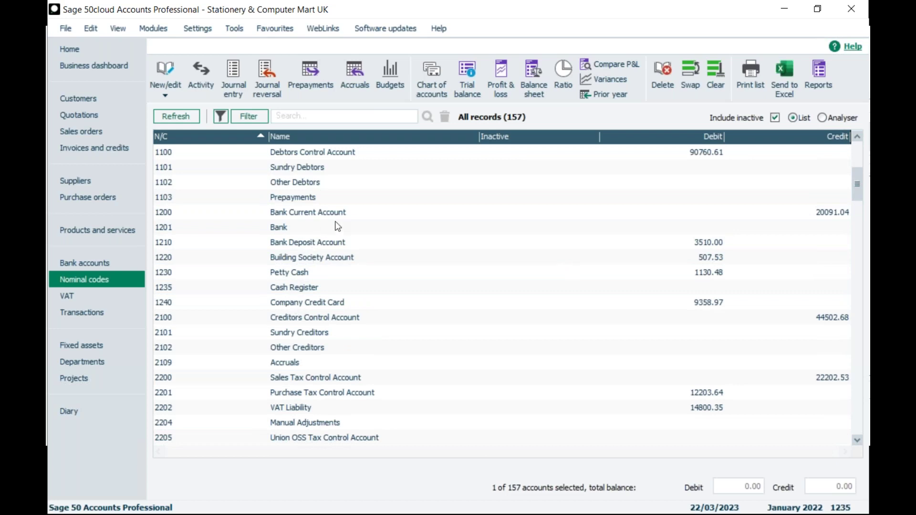
left_click(274, 227)
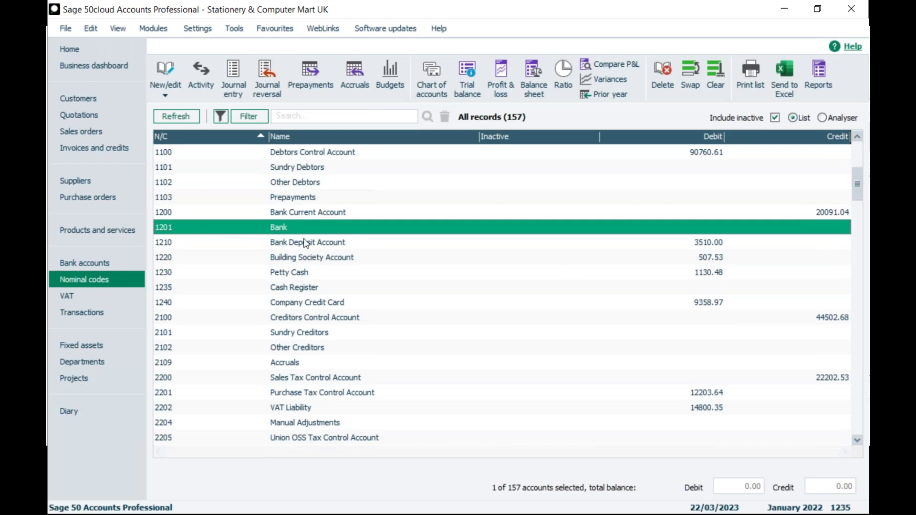
left_click(271, 304)
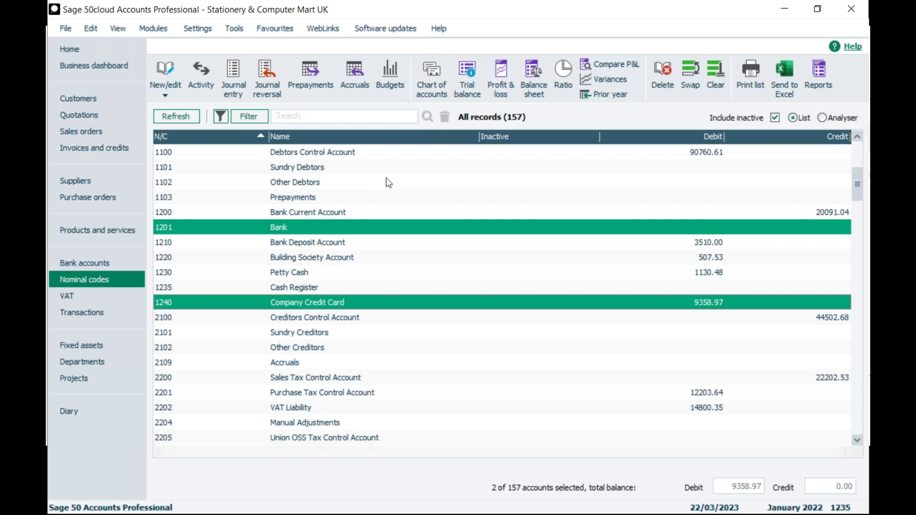
left_click(303, 213)
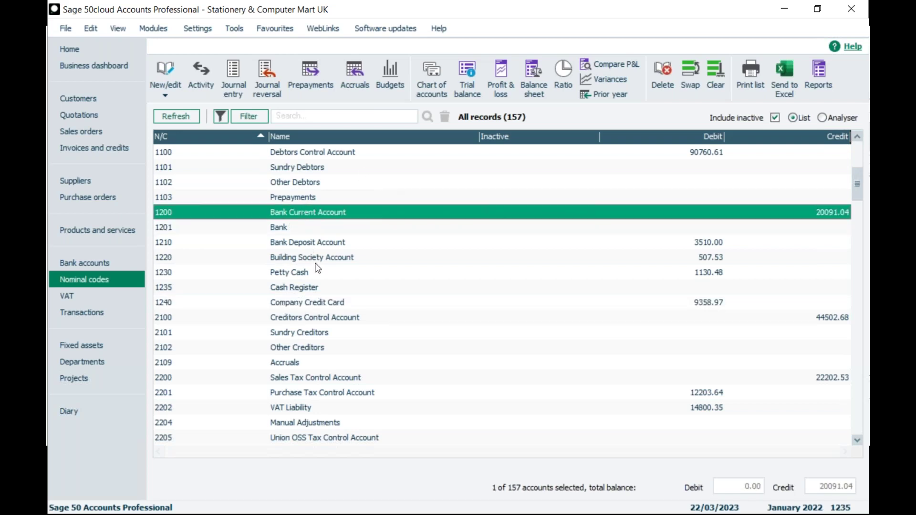
left_click(311, 302)
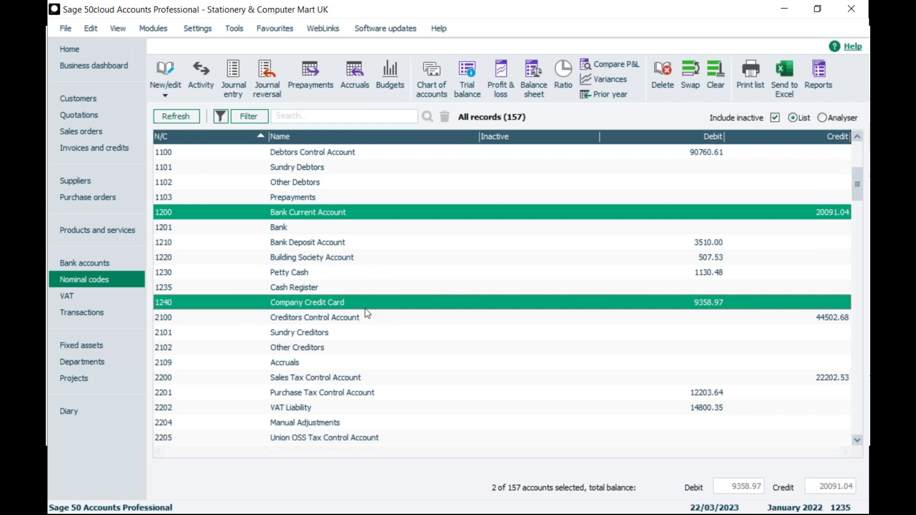
Compare the bank accounts list with the nominal codes, and select 1201 Bank in the nominal list
left_click(87, 262)
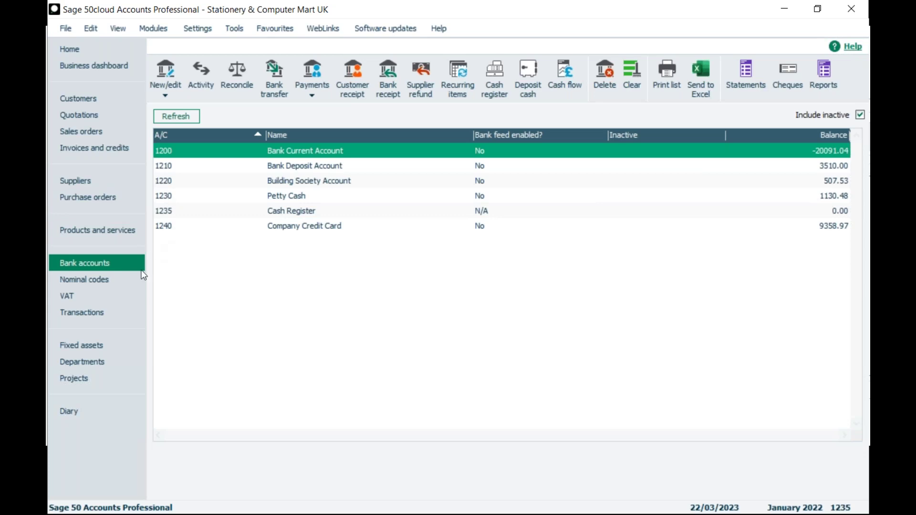
left_click(113, 281)
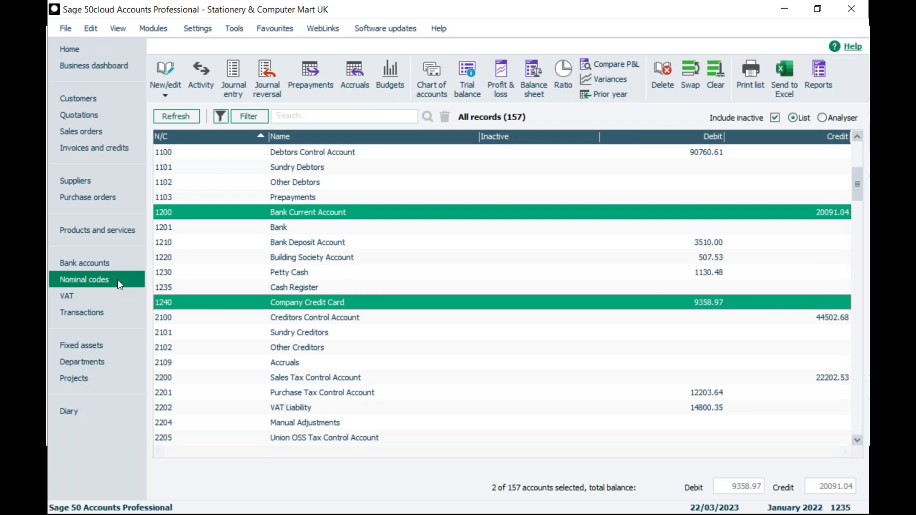
left_click(274, 228)
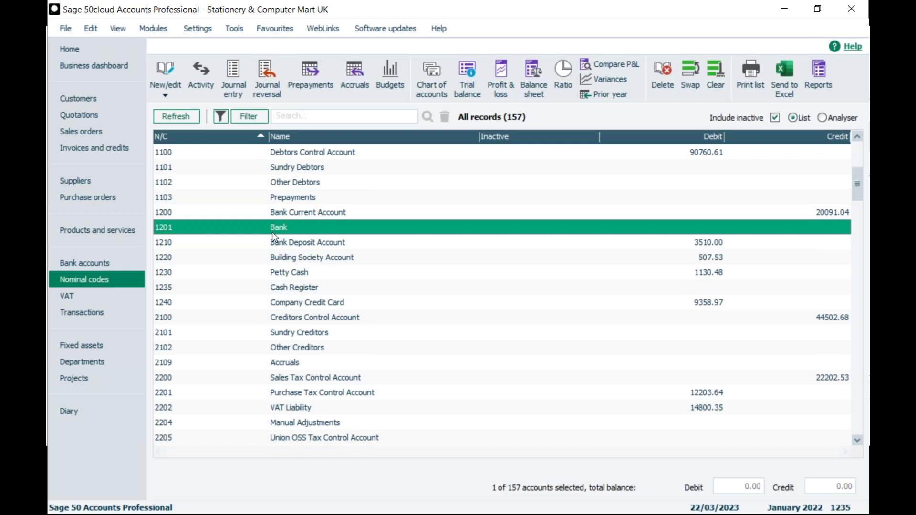
Create a bank account with reference 1202 and nominal name Bank 2, then save and close the record
left_click(122, 263)
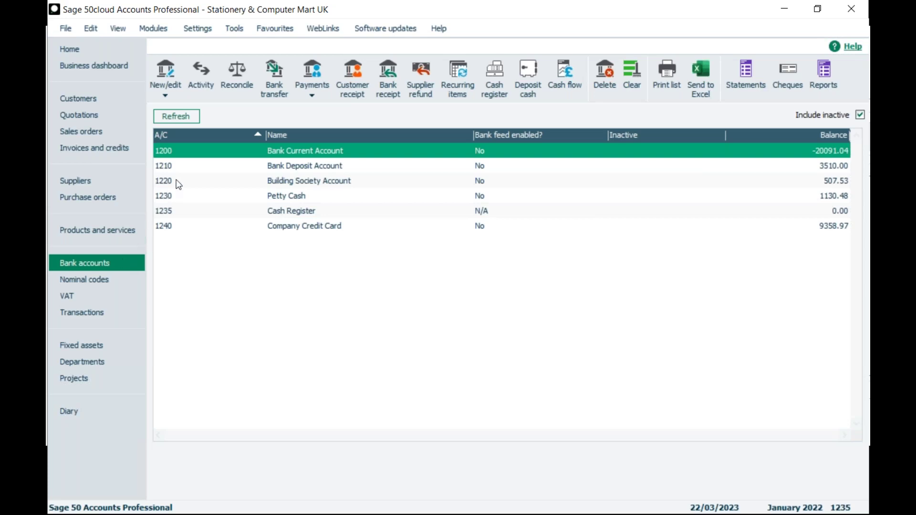
left_click(176, 98)
left_click(184, 113)
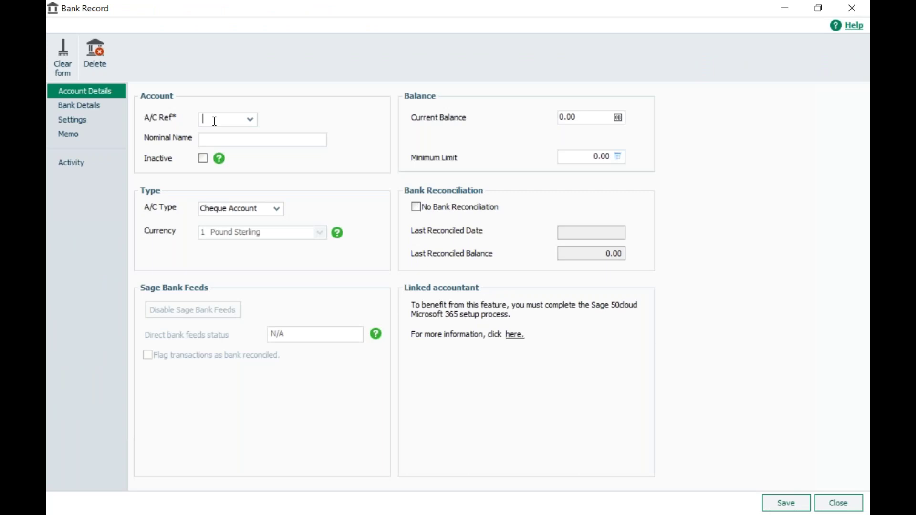
type("1202")
left_click(242, 140)
type("Bank 2")
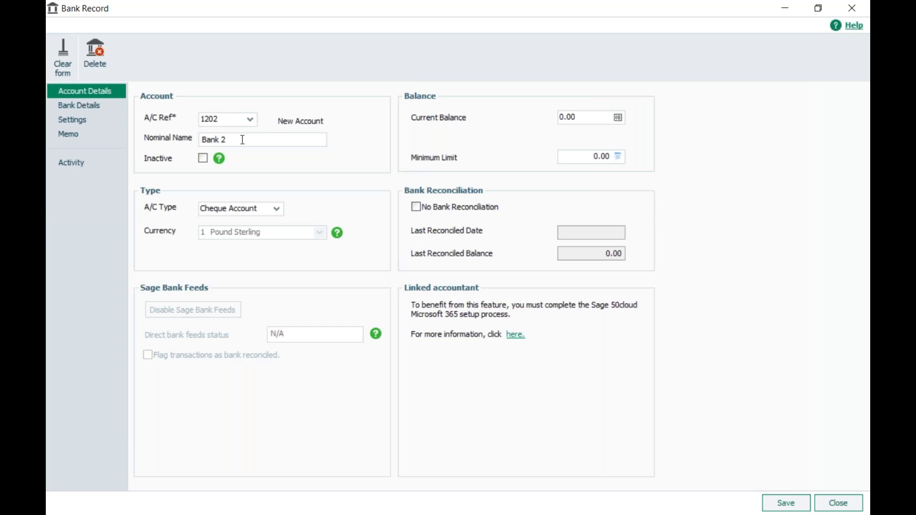
left_click(787, 510)
left_click(852, 504)
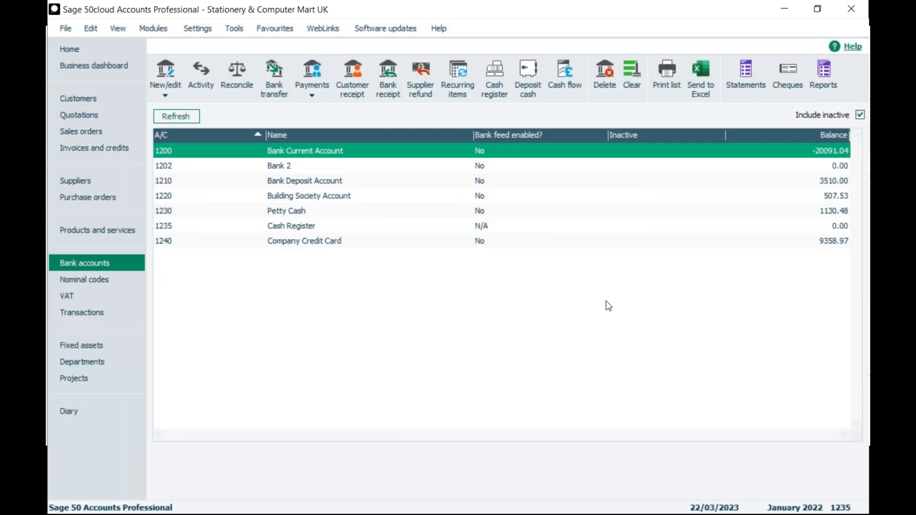
Locate 1202 Bank 2 in both the bank accounts list and the nominal codes list
left_click(285, 165)
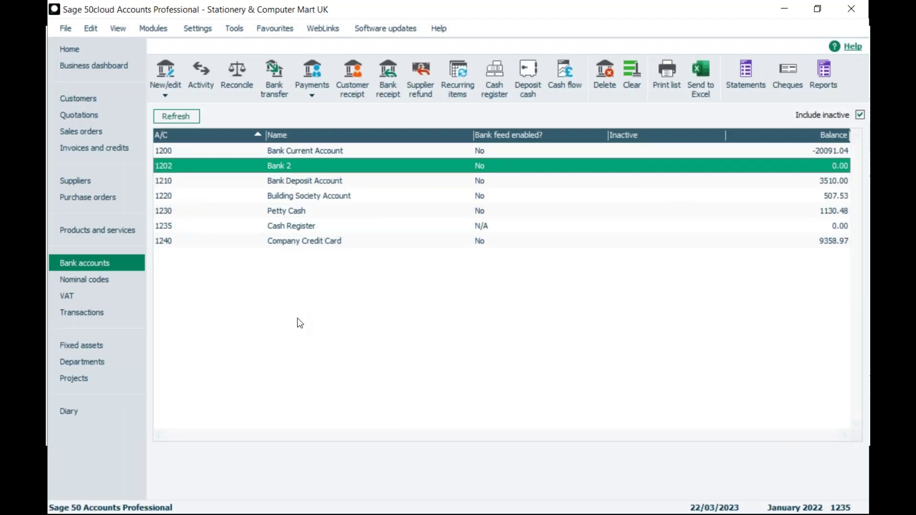
left_click(122, 282)
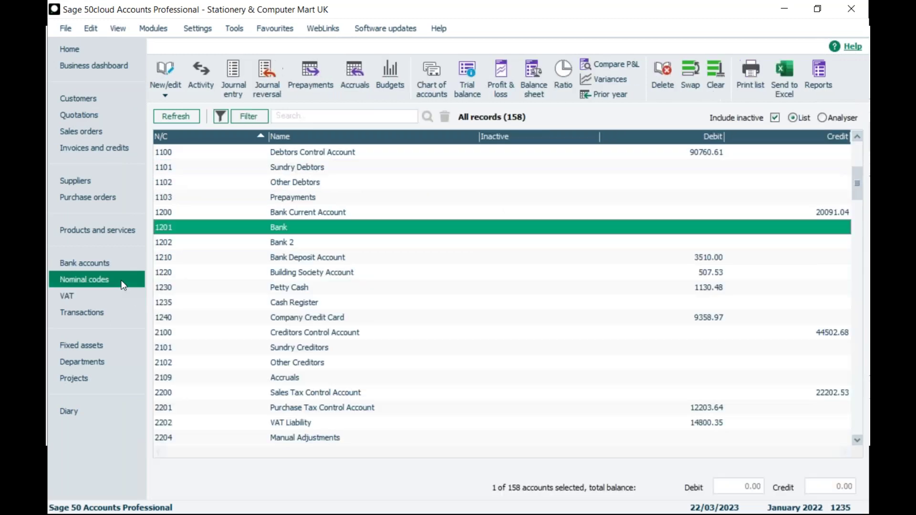
left_click(304, 245)
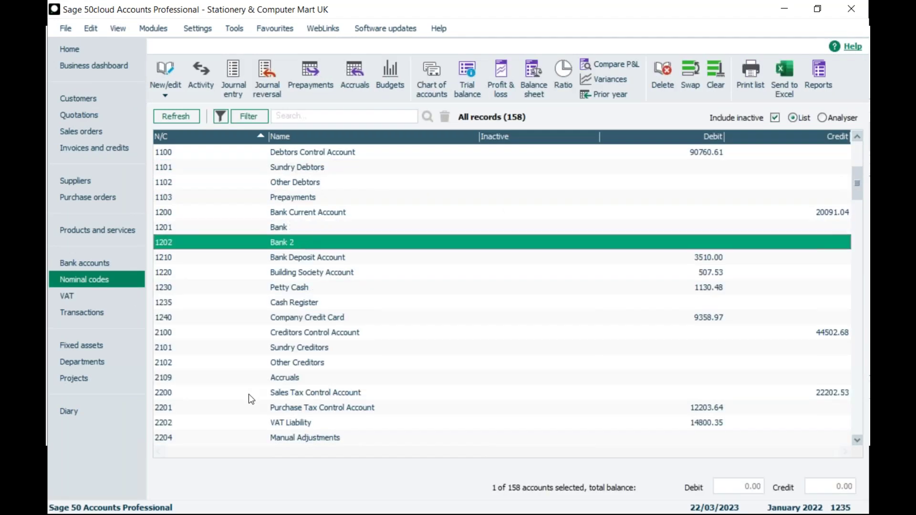
Compare the account types in the nominal records of 1201 Bank and 1200 Bank Current Account, closing each record
left_click(307, 229)
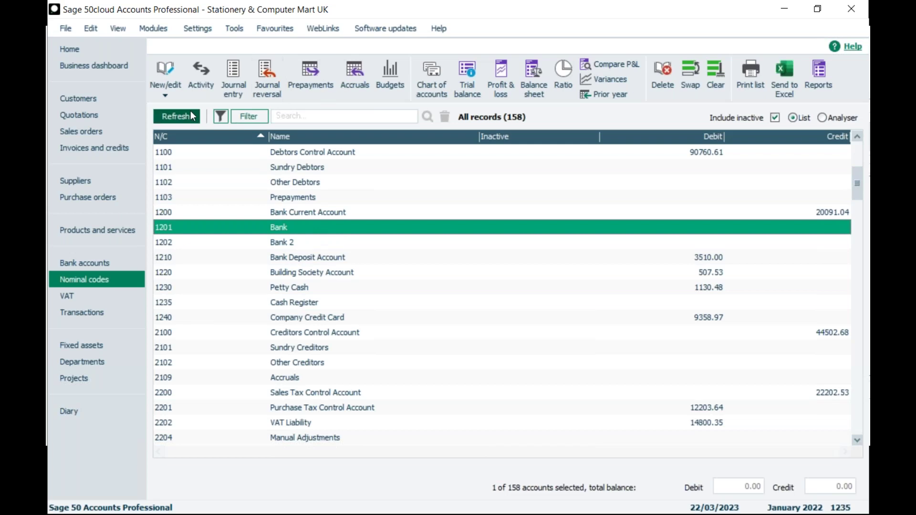
left_click(166, 95)
left_click(296, 226)
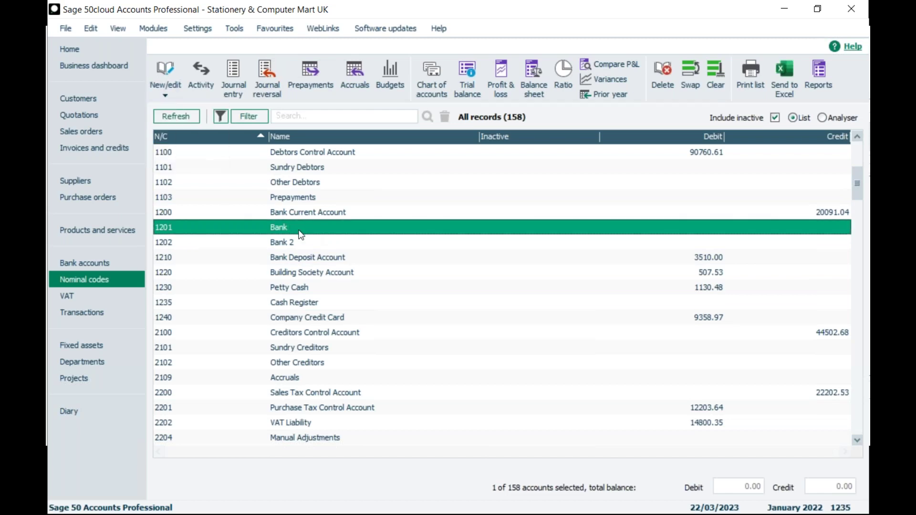
double_click(301, 234)
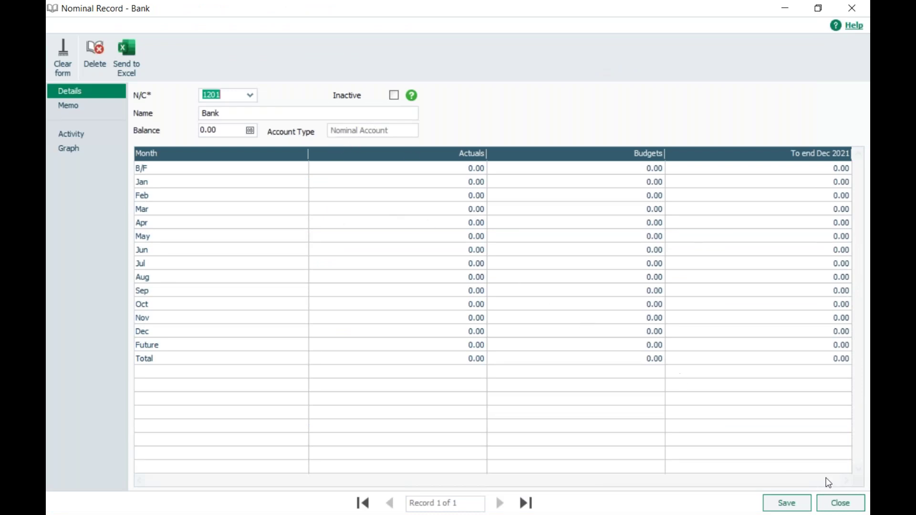
left_click(840, 502)
left_click(301, 214)
double_click(301, 215)
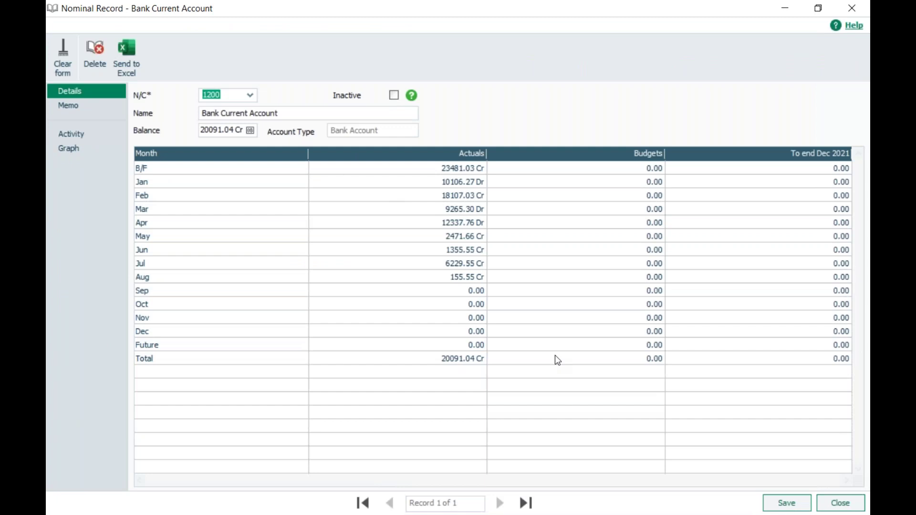
left_click(845, 501)
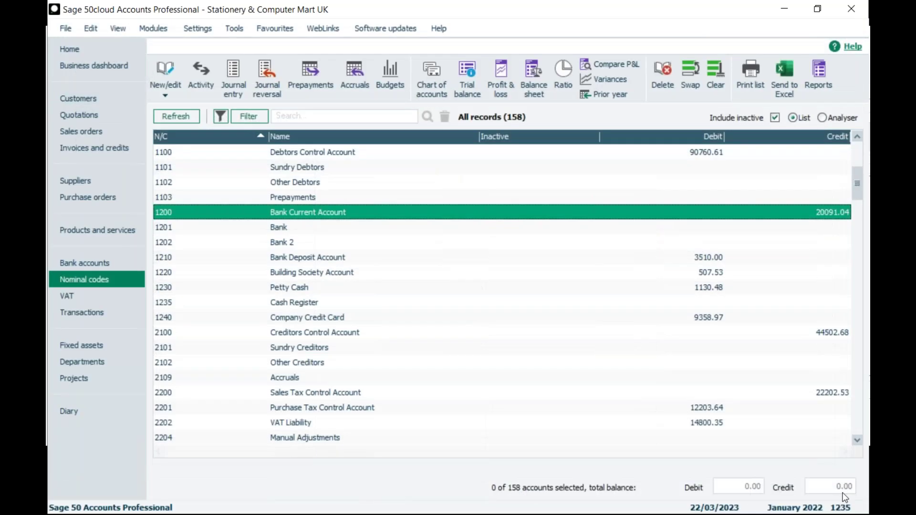
Create a bank account with reference 1201, converting the existing nominal account to a bank account, then save and close the record
left_click(452, 228)
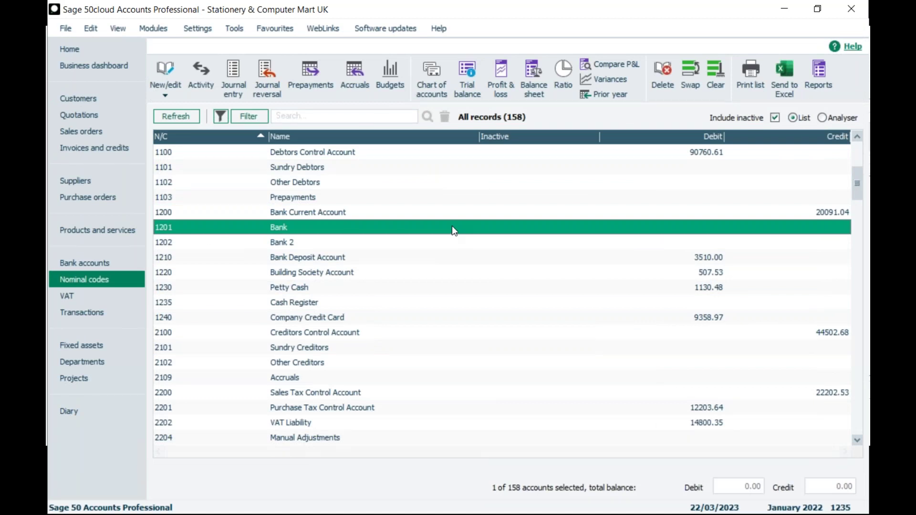
left_click(127, 261)
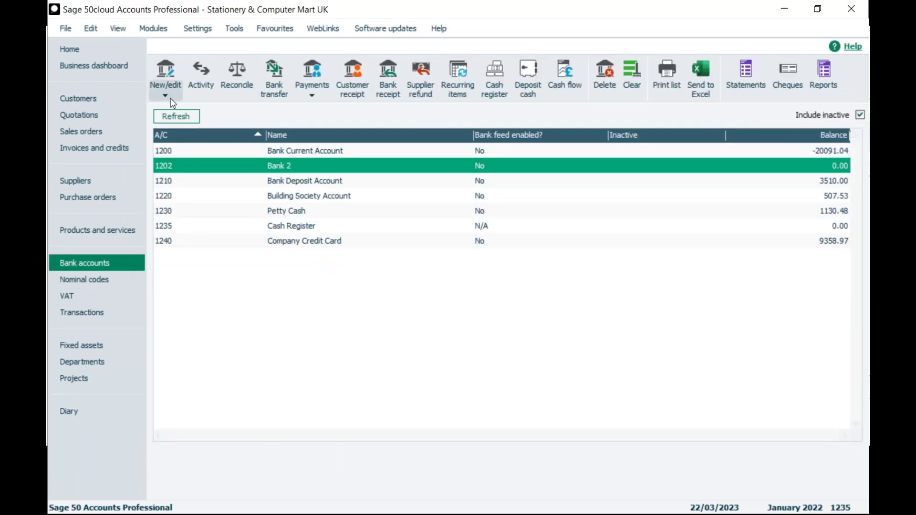
left_click(171, 94)
left_click(177, 110)
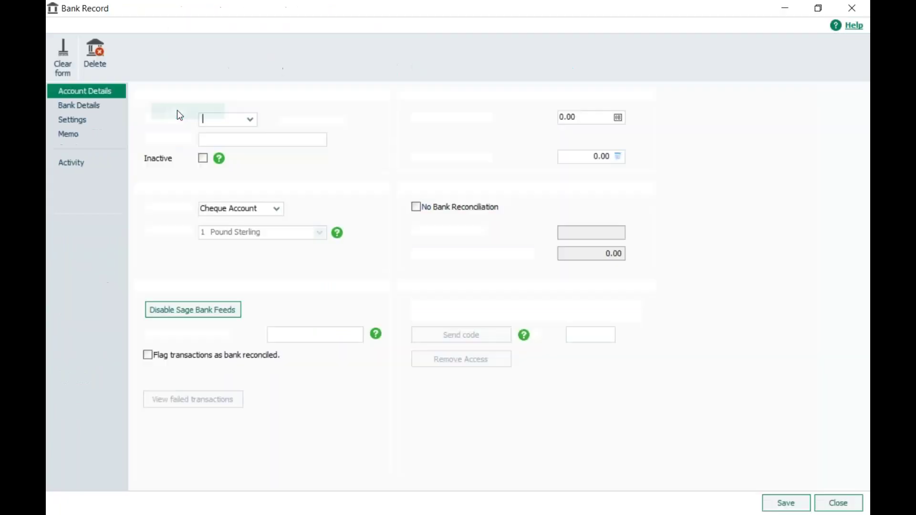
type("120")
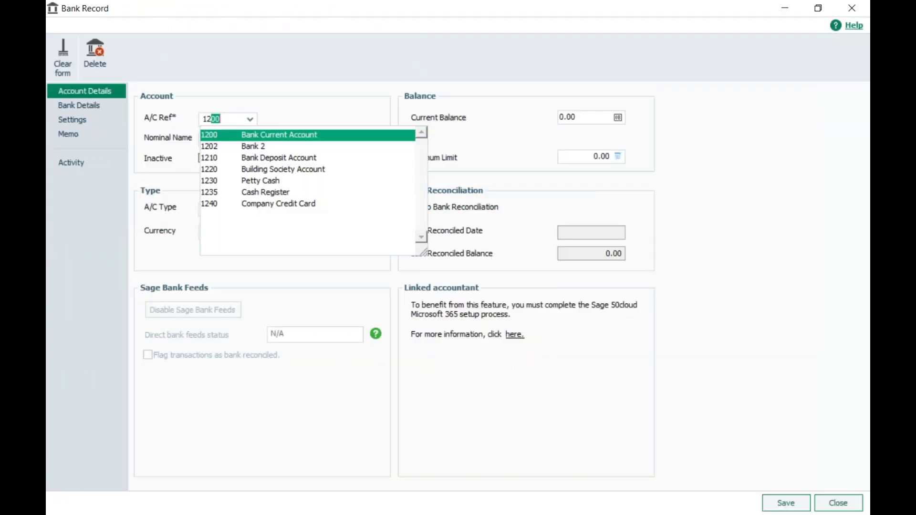
type("1")
left_click(217, 141)
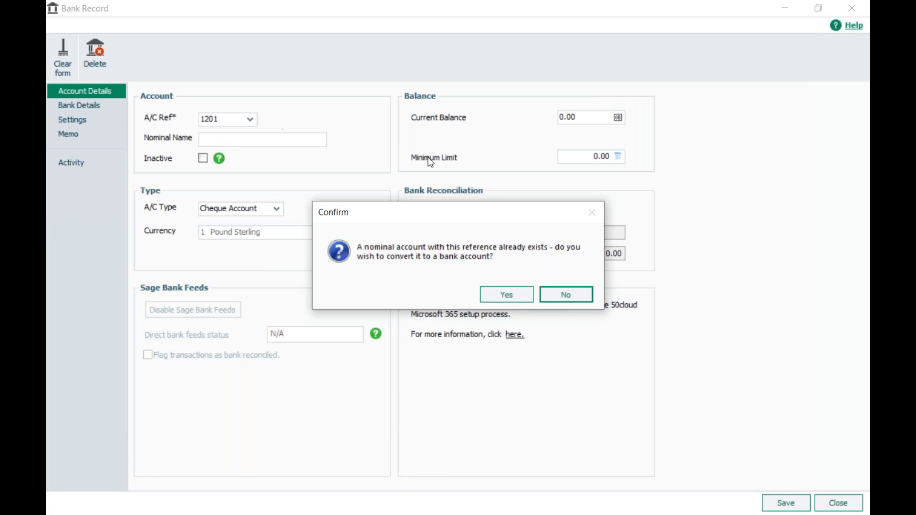
left_click(507, 297)
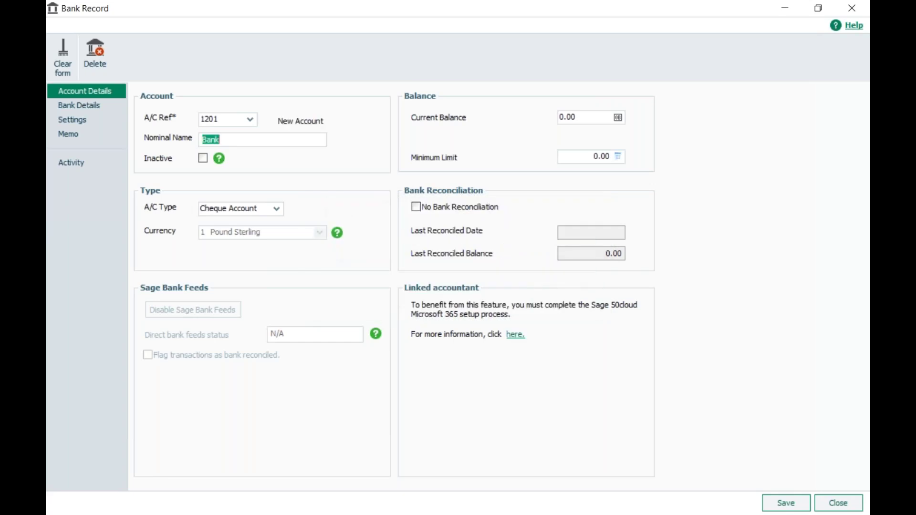
left_click(806, 506)
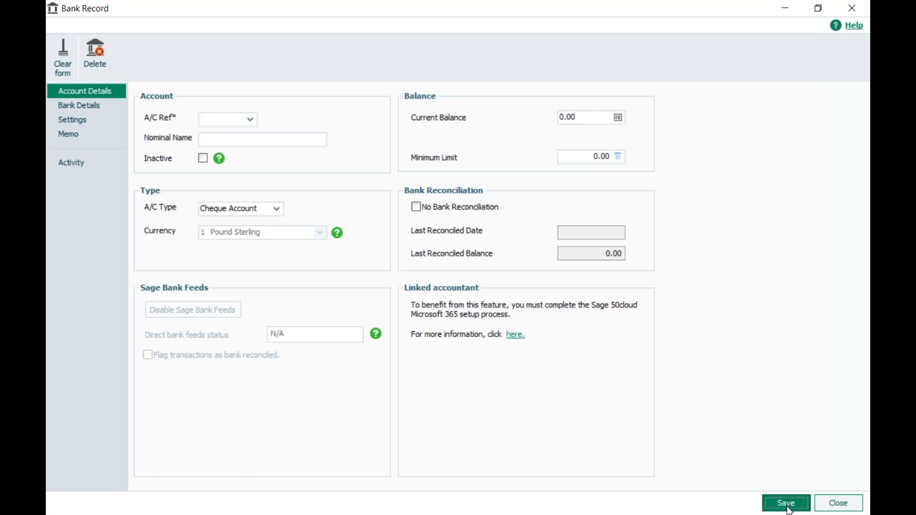
left_click(788, 507)
left_click(566, 295)
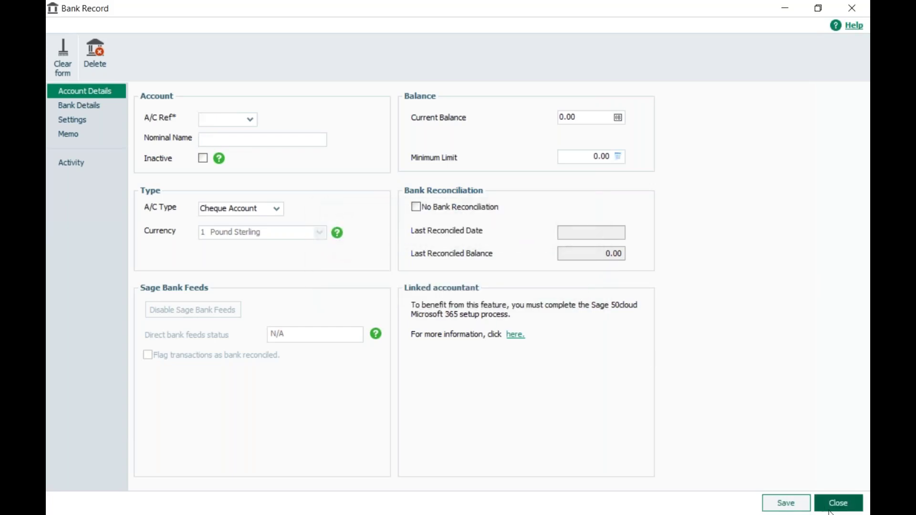
left_click(832, 503)
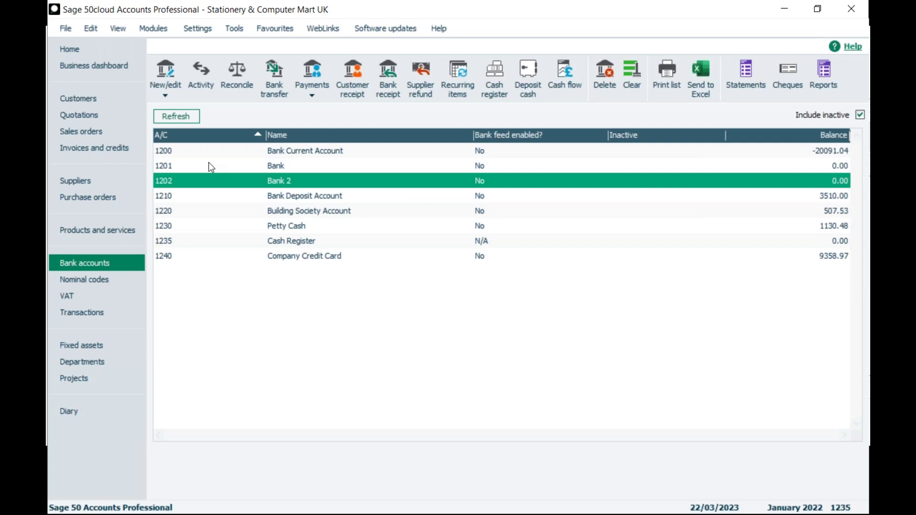
Find 4000 Sales North in the nominal codes list and open its nominal record
left_click(117, 286)
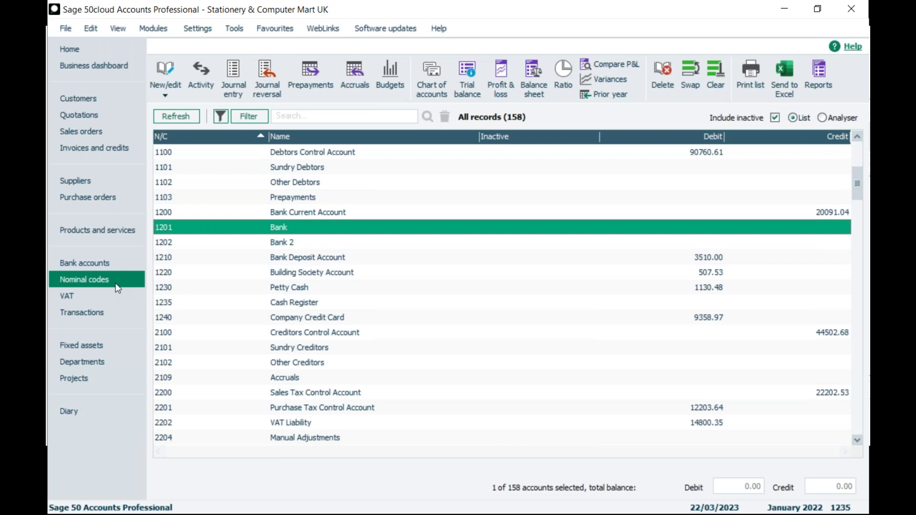
scroll(376, 367, "down", 4)
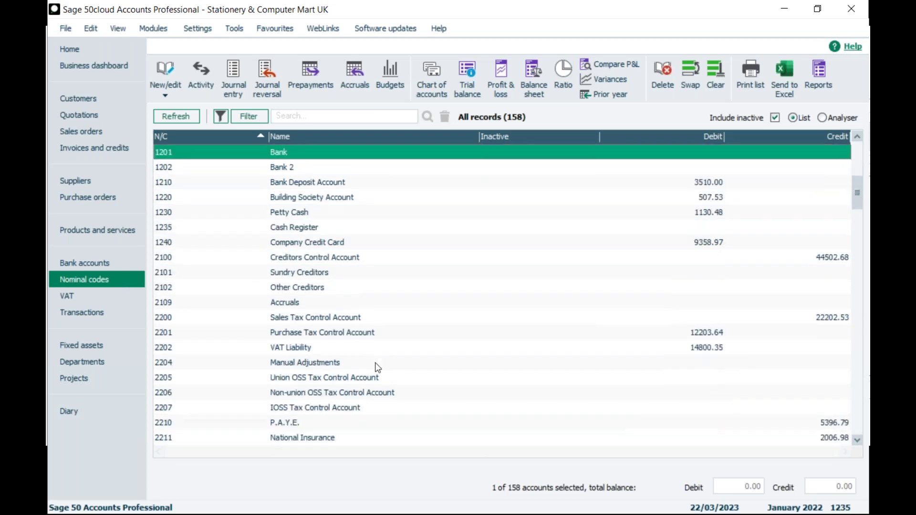
scroll(377, 368, "down", 4)
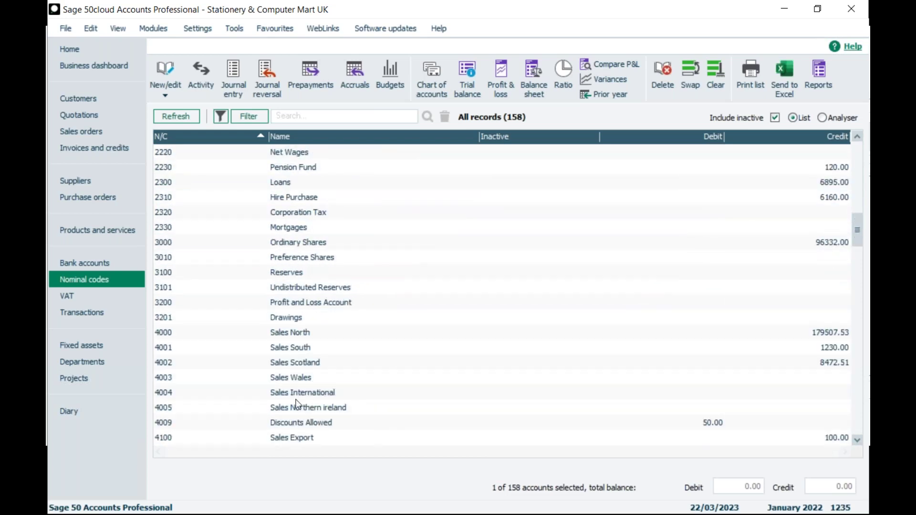
left_click(299, 334)
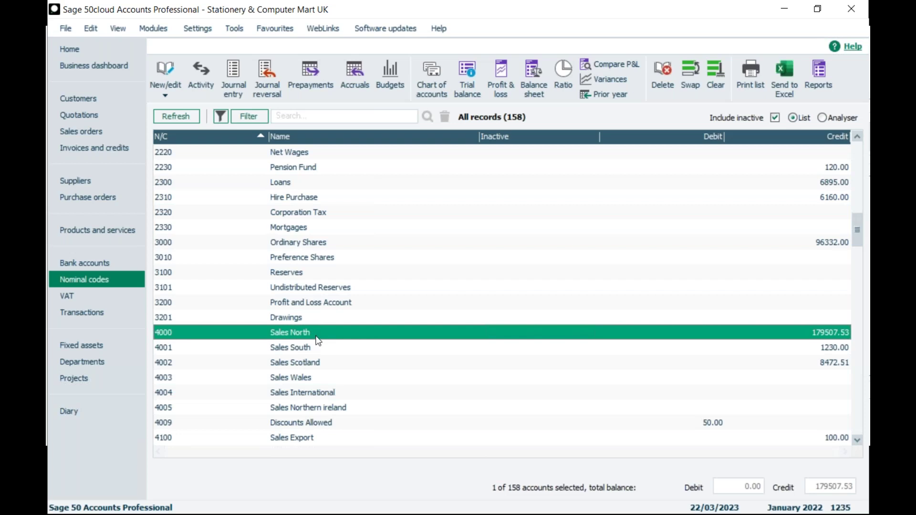
double_click(316, 334)
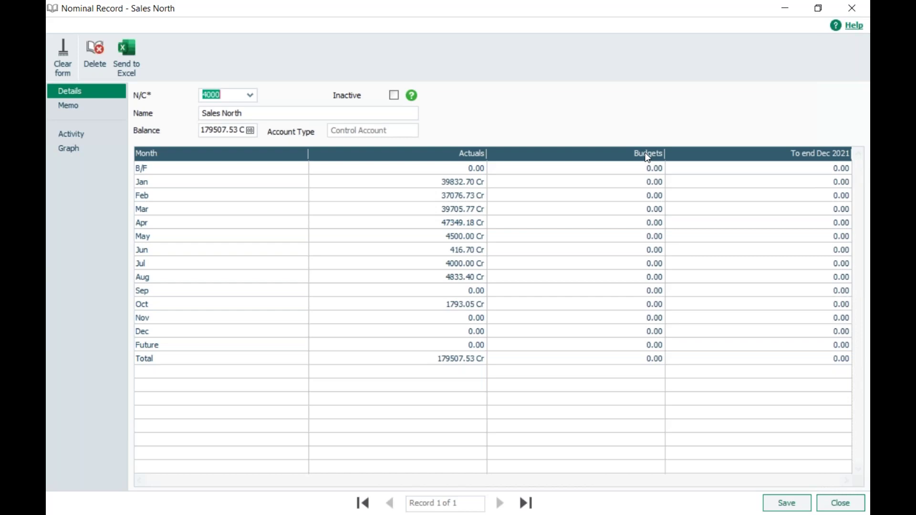
Set the Sales North total budget to 12000, distribute it evenly across the months, and close the record with changes saved
left_click(632, 183)
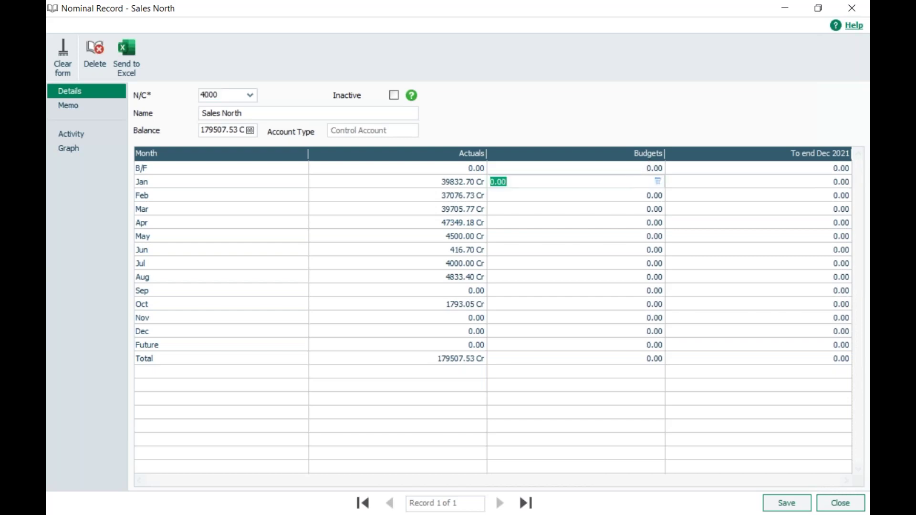
left_click(638, 360)
type("12000")
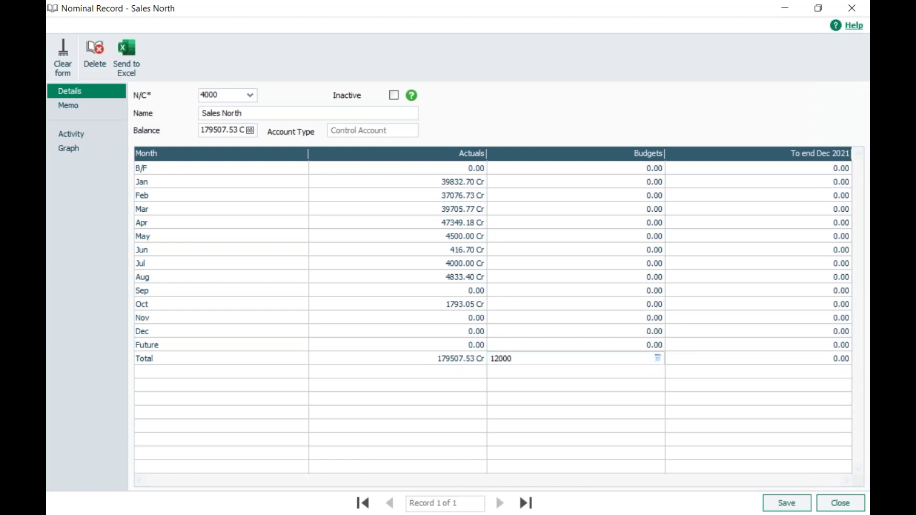
left_click(655, 371)
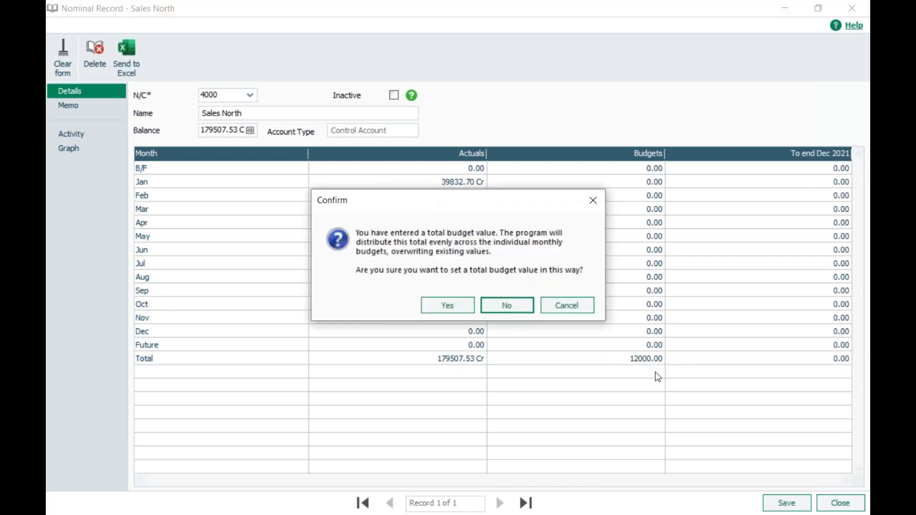
left_click(464, 311)
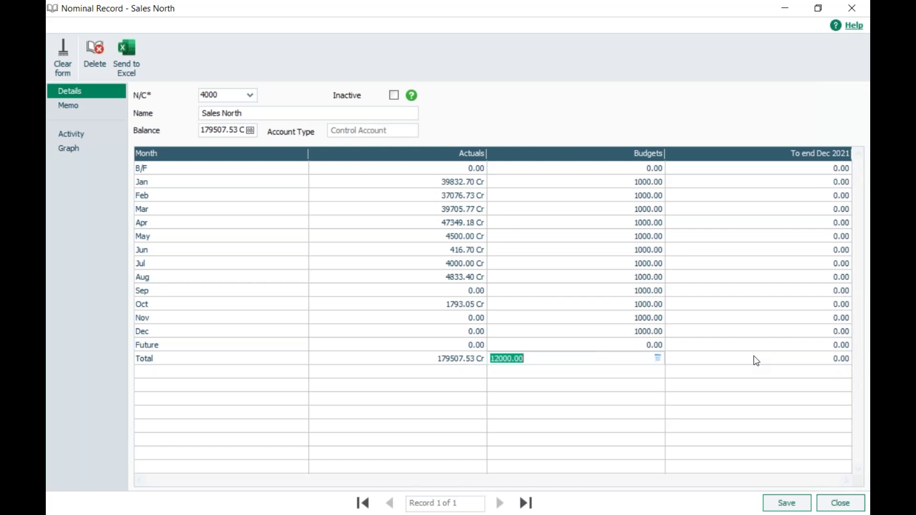
left_click(838, 504)
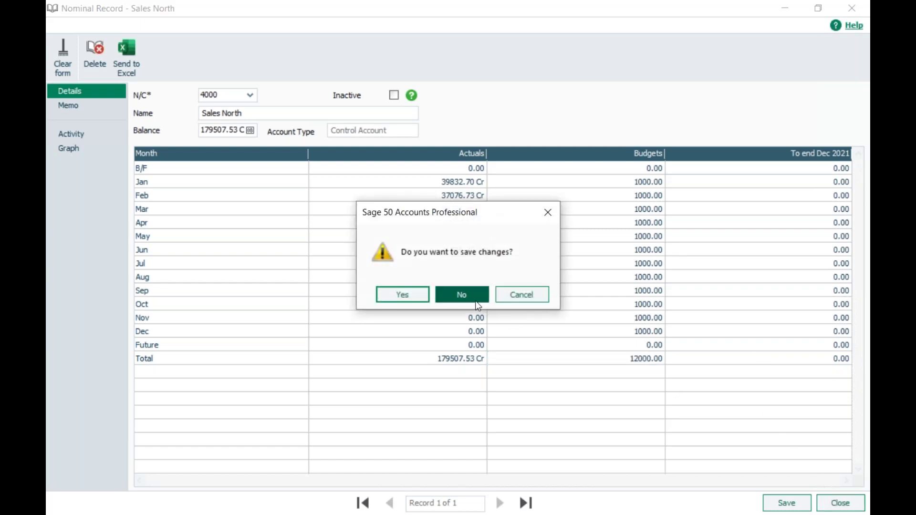
left_click(421, 299)
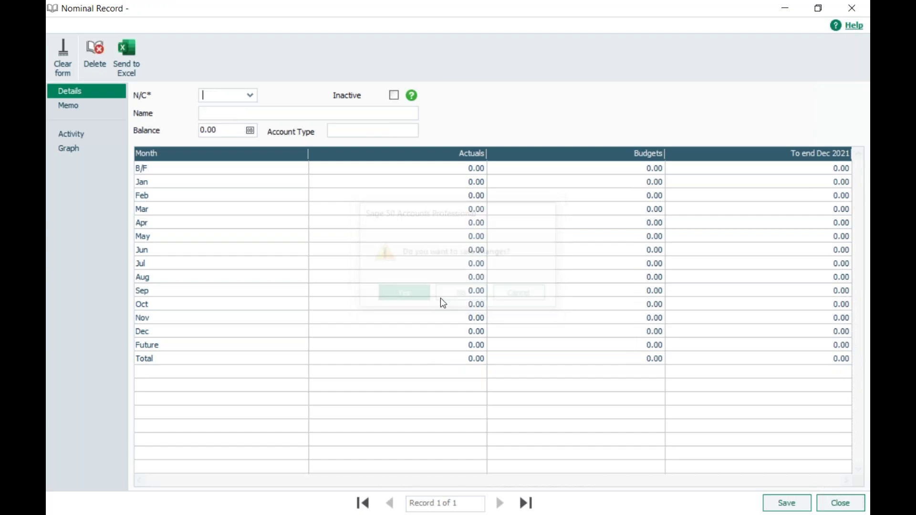
In the Sales North record's memo, view the attachment types without adding one and enter the note "this is where you can put some notes"
double_click(269, 334)
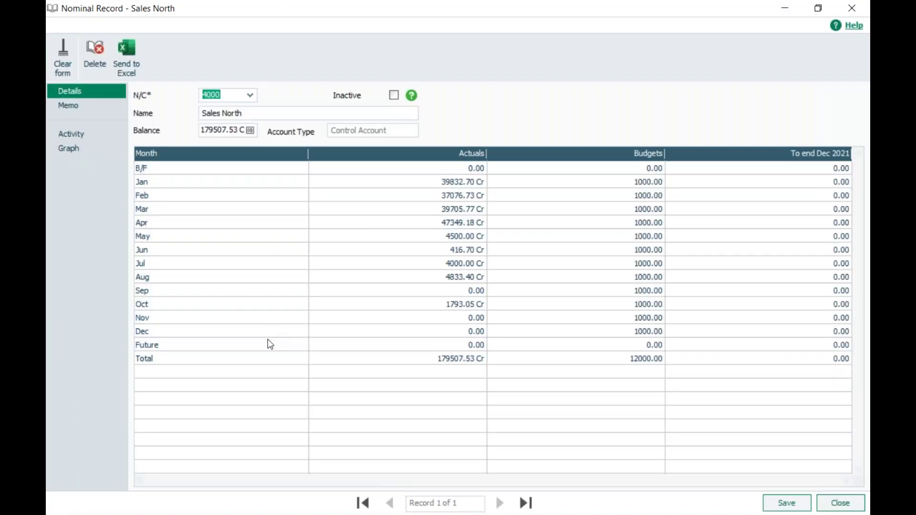
left_click(95, 110)
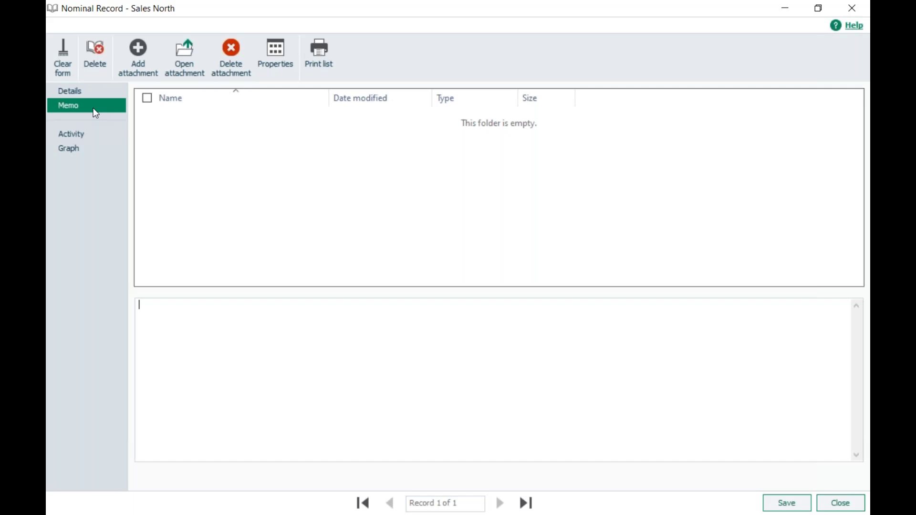
left_click(136, 51)
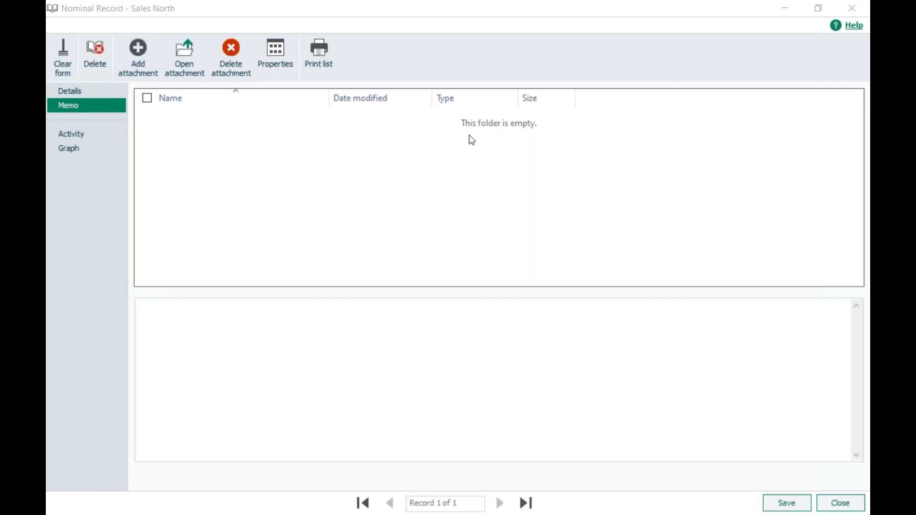
left_click_drag(724, 114, 657, 54)
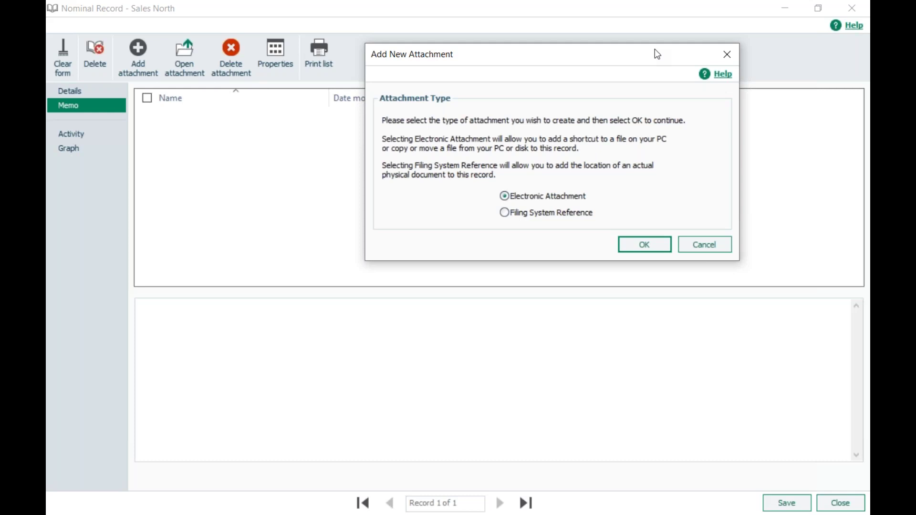
left_click(705, 245)
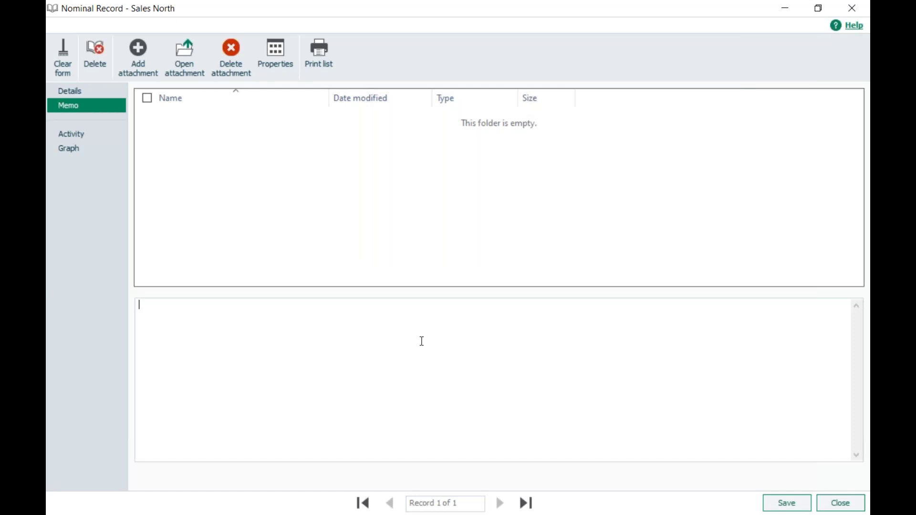
type("this is where you can put some note")
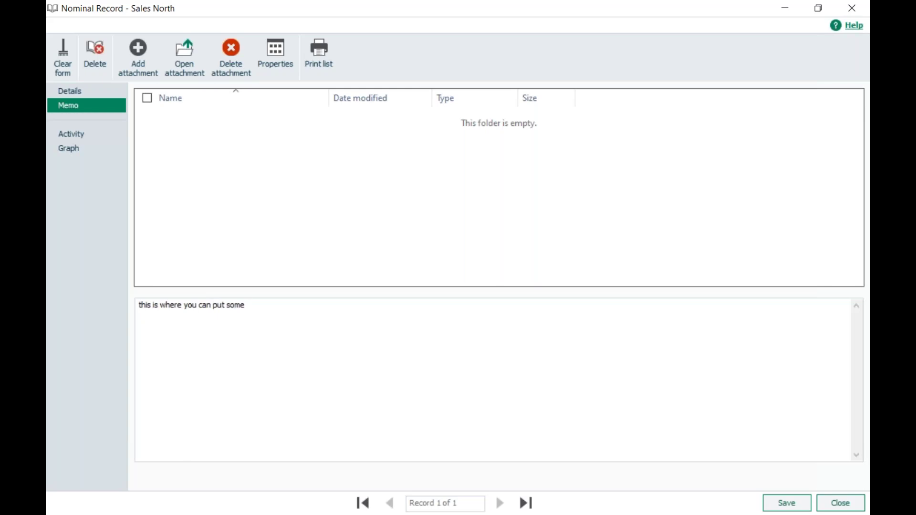
type("s")
View the Sales North activity, open the product invoice behind transaction 1231, and close the invoice
left_click(99, 133)
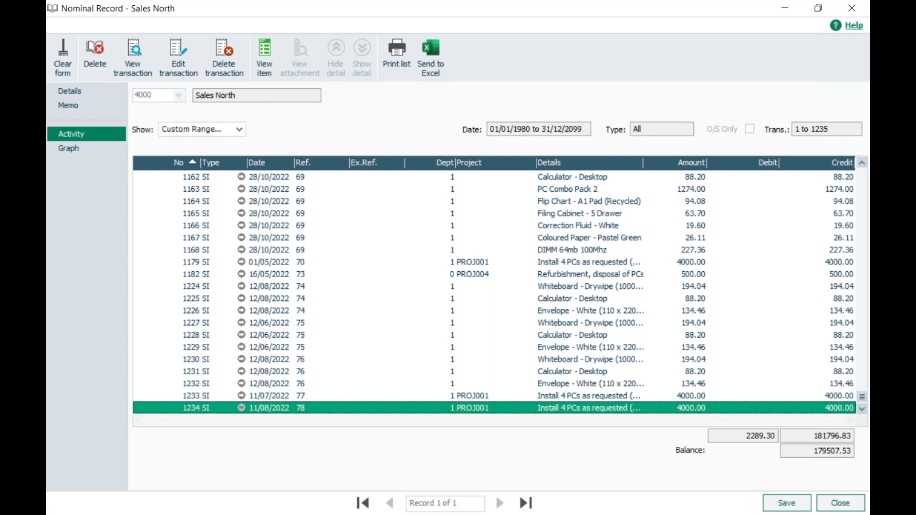
left_click(256, 372)
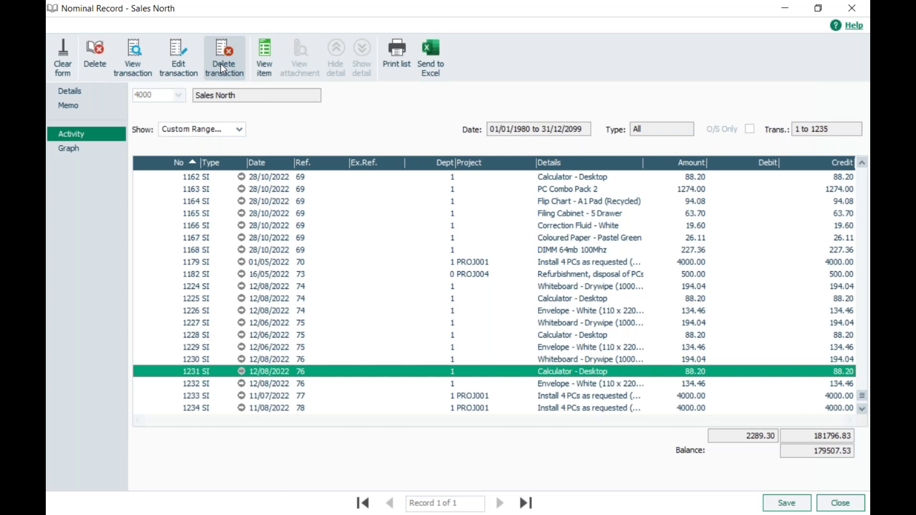
left_click(241, 372)
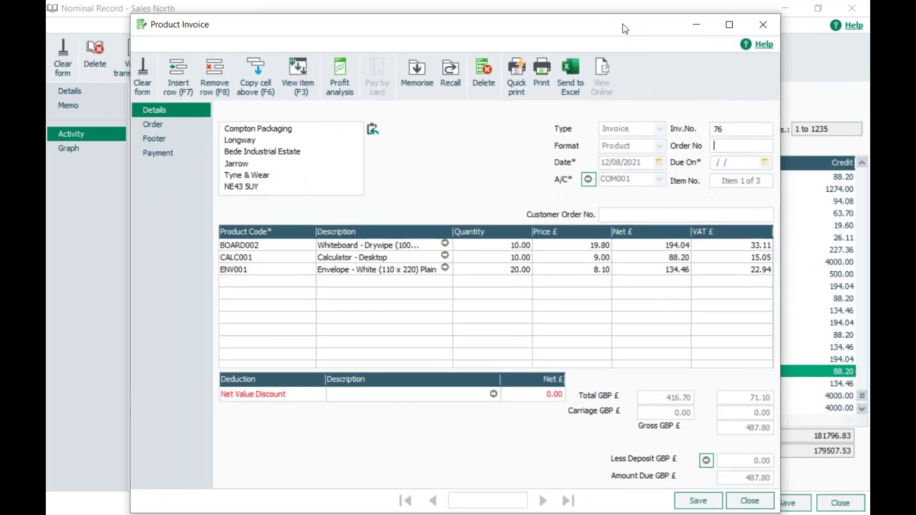
left_click_drag(625, 28, 621, 22)
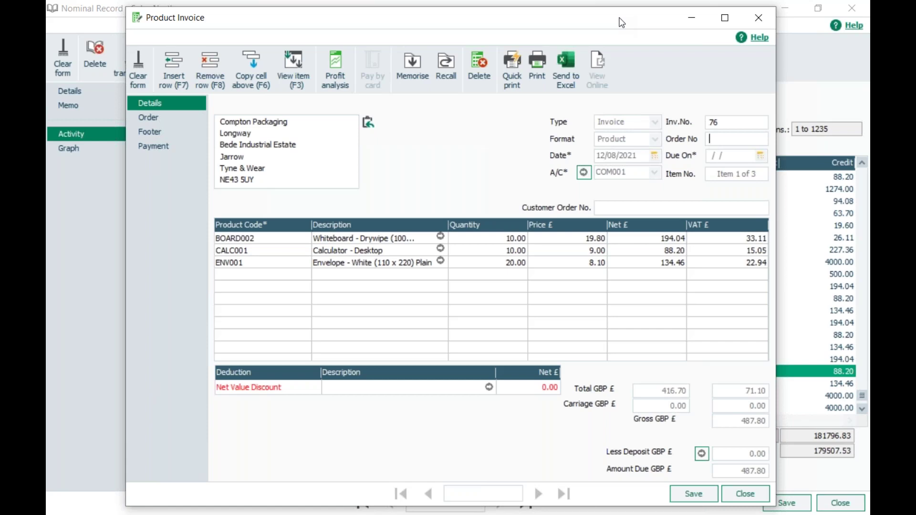
left_click(761, 19)
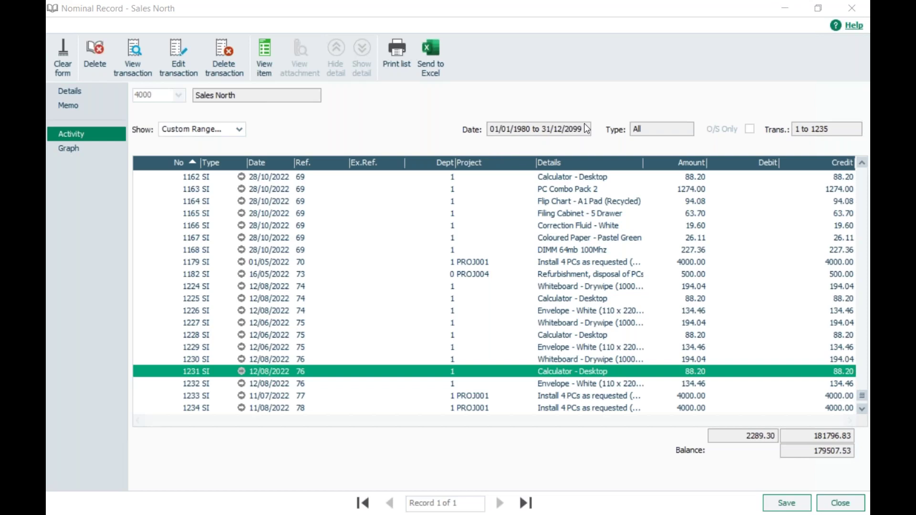
Examine the custom range options for the Sales North activity, then close the range settings without changing them
left_click(239, 130)
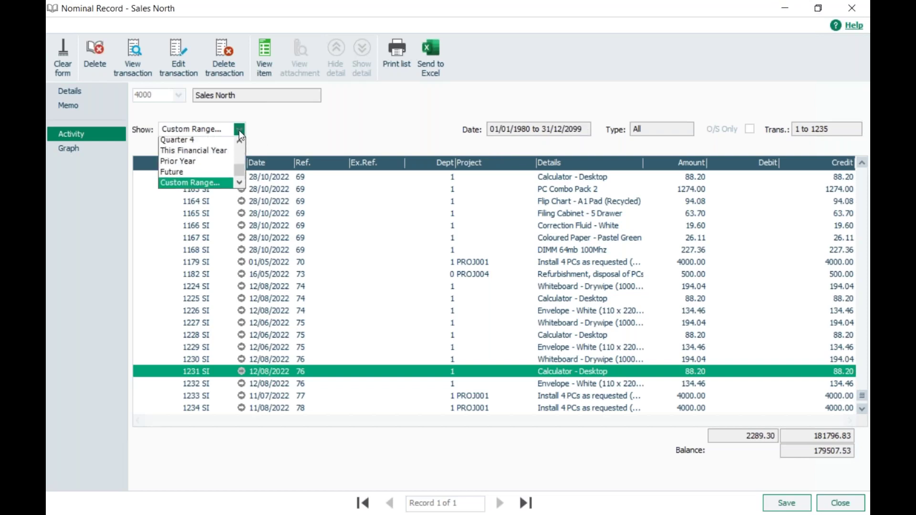
left_click(194, 183)
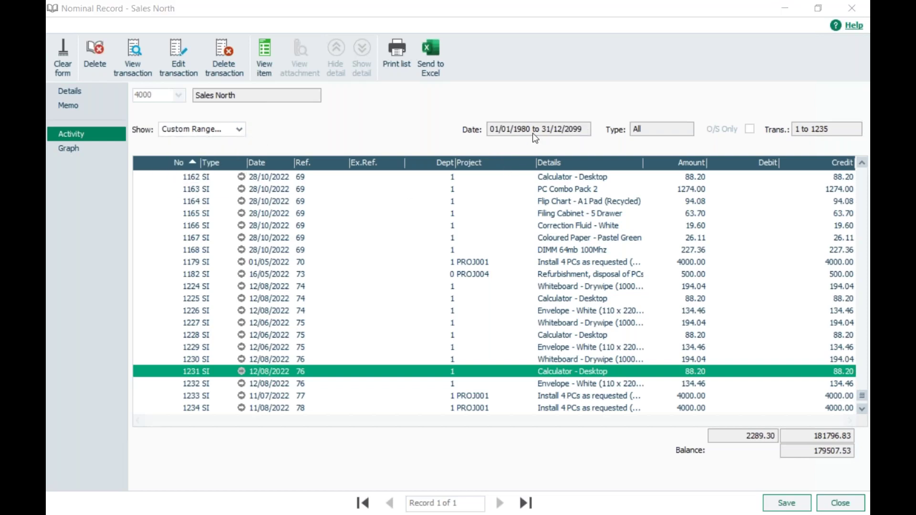
left_click(579, 133)
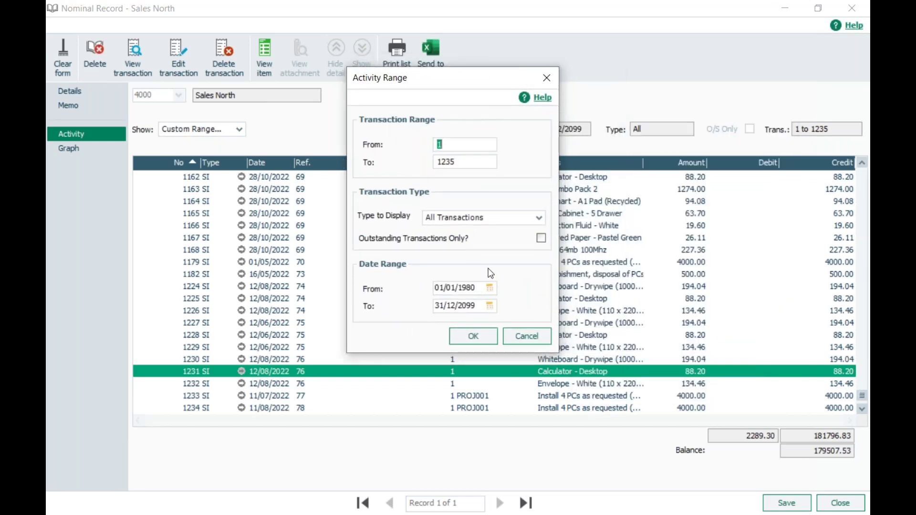
left_click(546, 79)
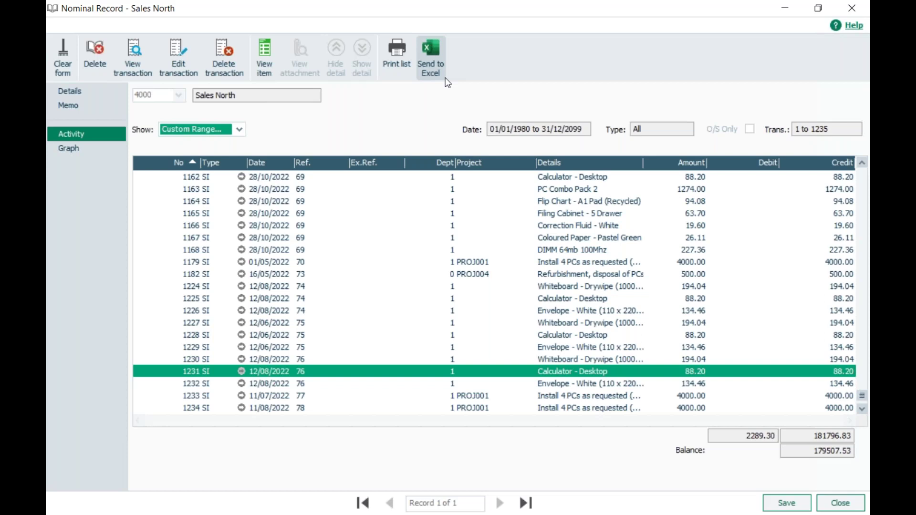
Review the custom range for the Sales North activity and apply it to all transactions from 1 to 1235, dated 01/01/1980 to 31/12/2099
left_click(239, 129)
left_click(217, 189)
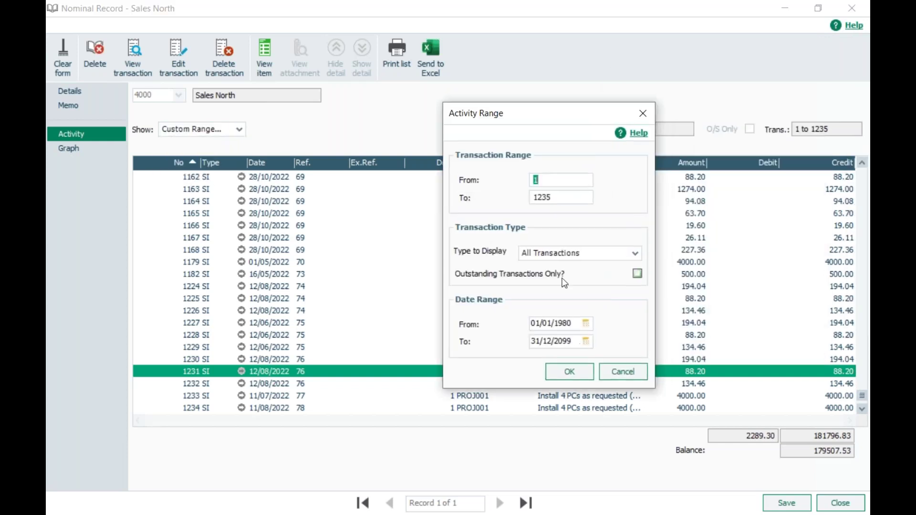
left_click(569, 372)
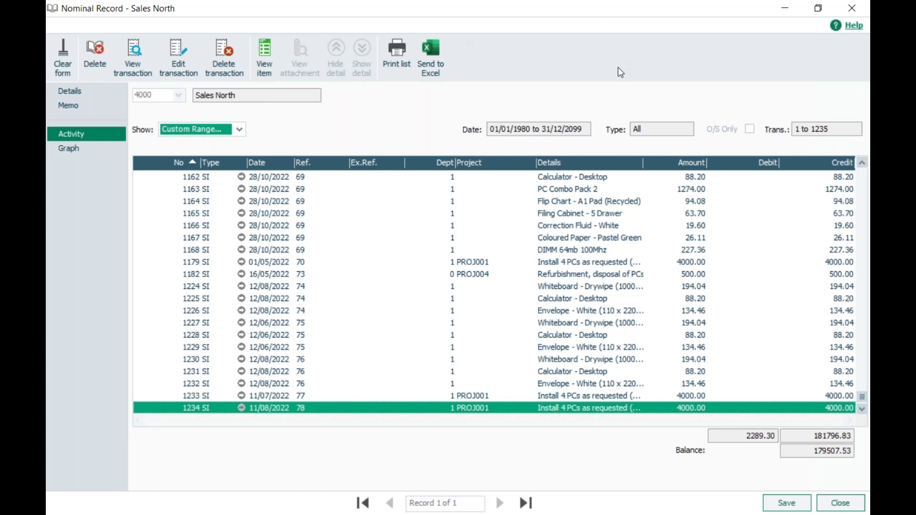
View the Sales North graph and set its options to show actuals, budgets and prior year
left_click(90, 149)
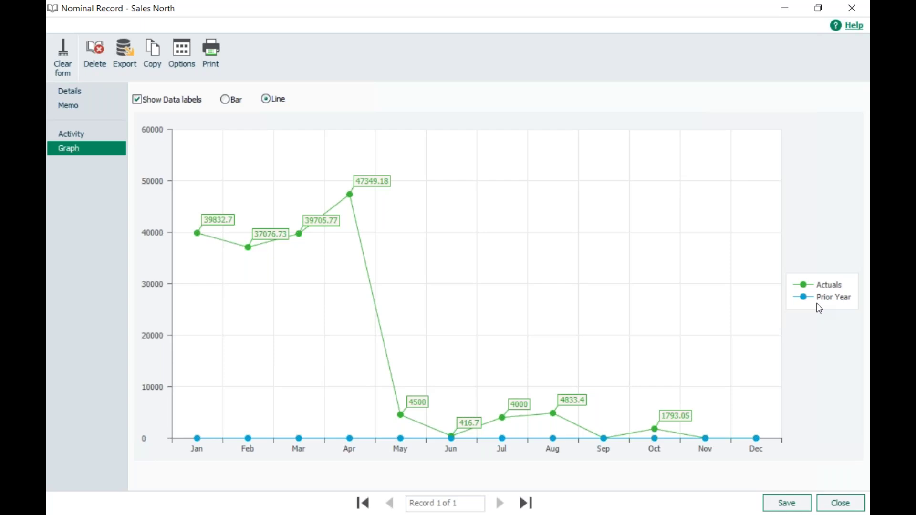
left_click(180, 57)
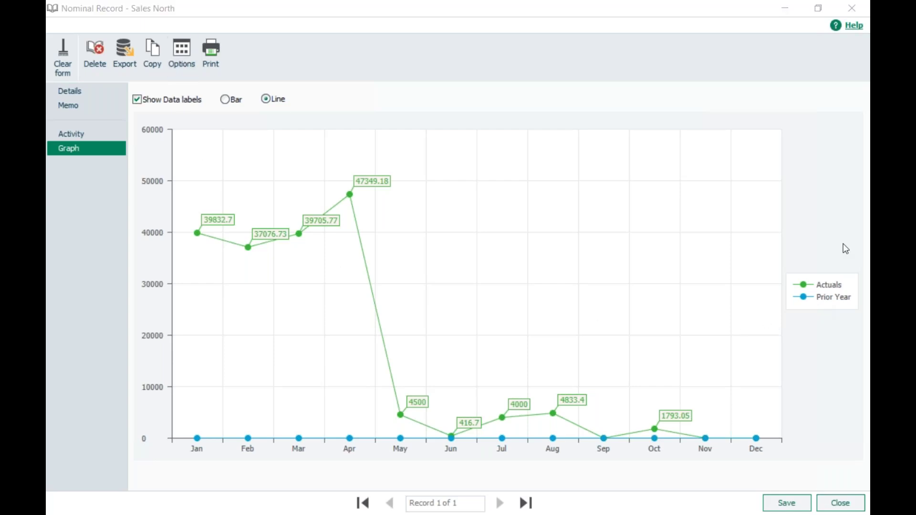
left_click_drag(629, 113, 500, 170)
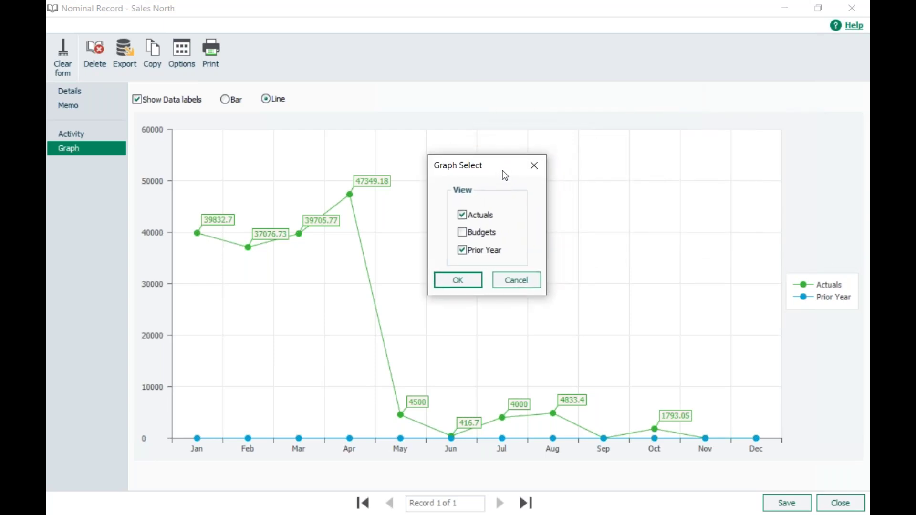
left_click(462, 217)
left_click(464, 251)
left_click(466, 278)
left_click(603, 270)
left_click(462, 215)
left_click(462, 232)
left_click(469, 281)
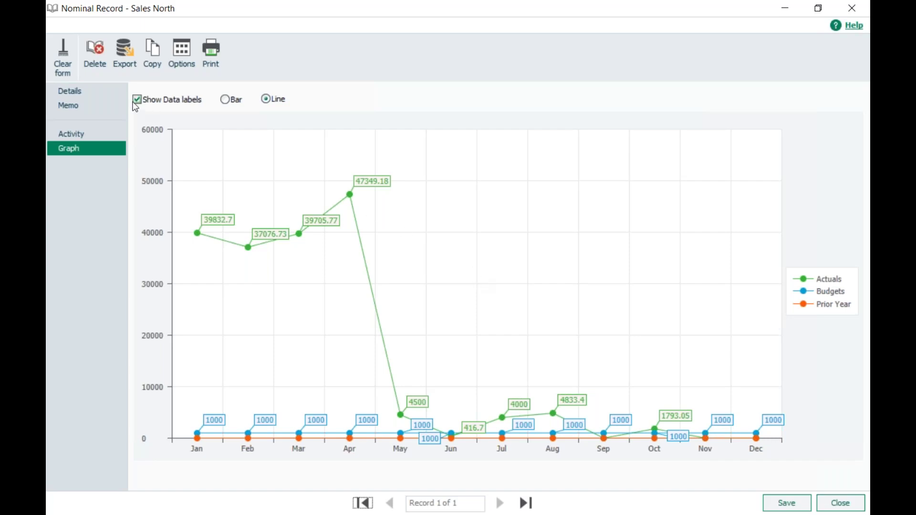
Review the monthly actuals and budgets in the Sales North details, and close the record without saving changes
left_click(61, 93)
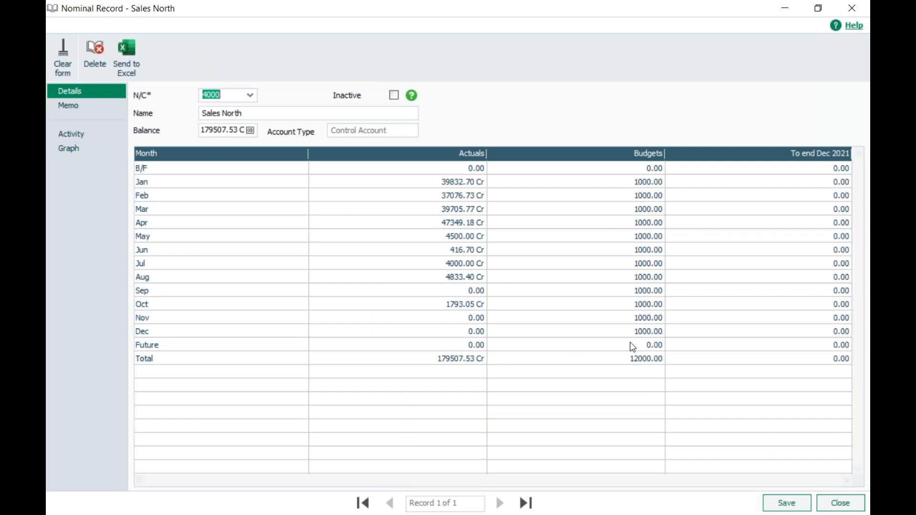
left_click(857, 505)
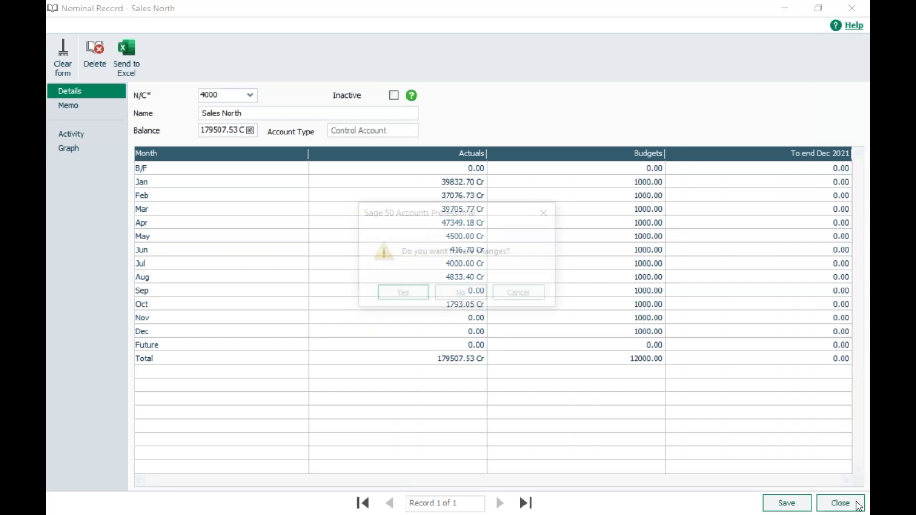
left_click(466, 292)
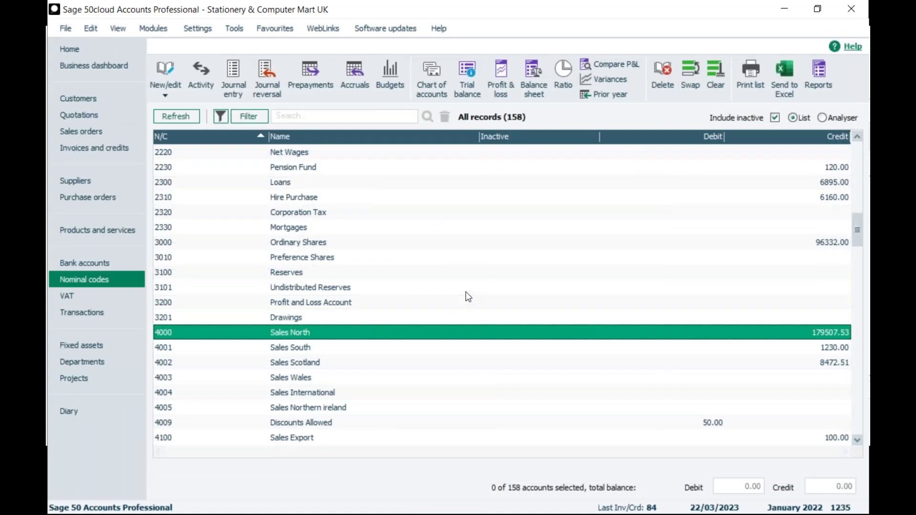
key("alt+Tab")
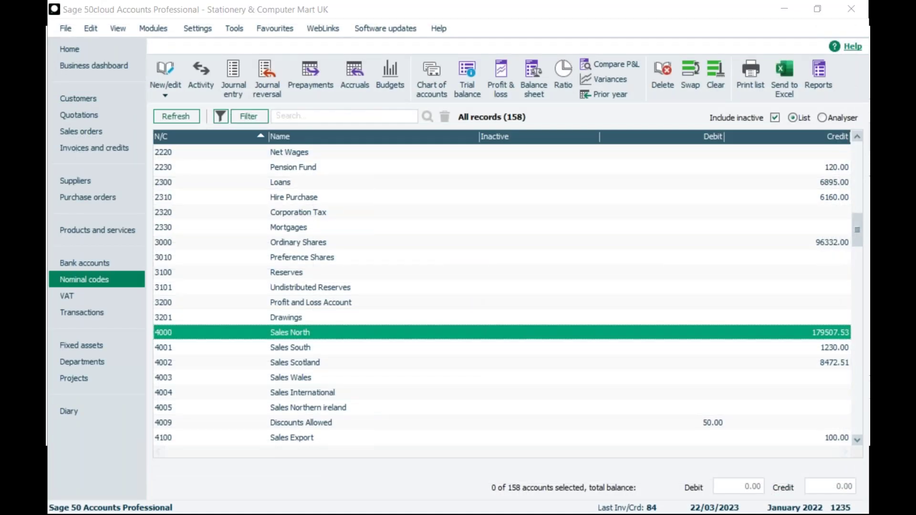
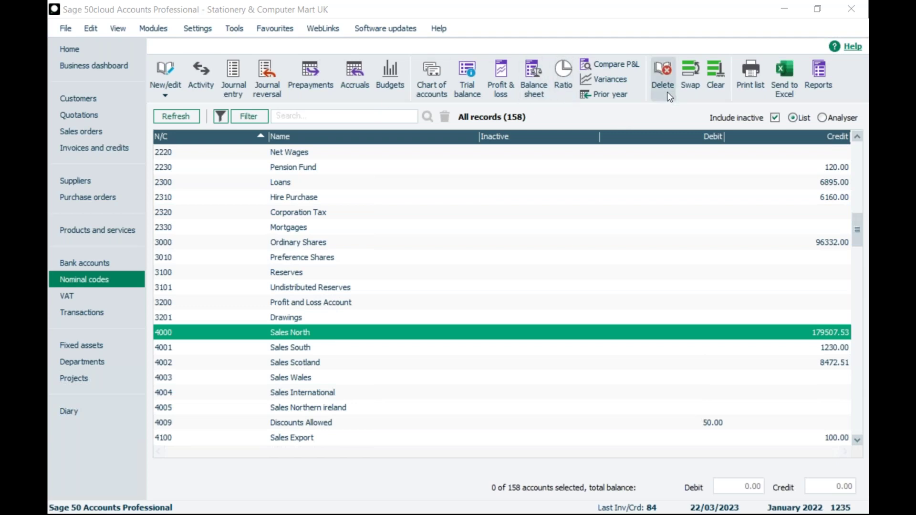
Try to delete the Sales North nominal account, code 4000, and dismiss the resulting information dialog
left_click(664, 78)
left_click(487, 293)
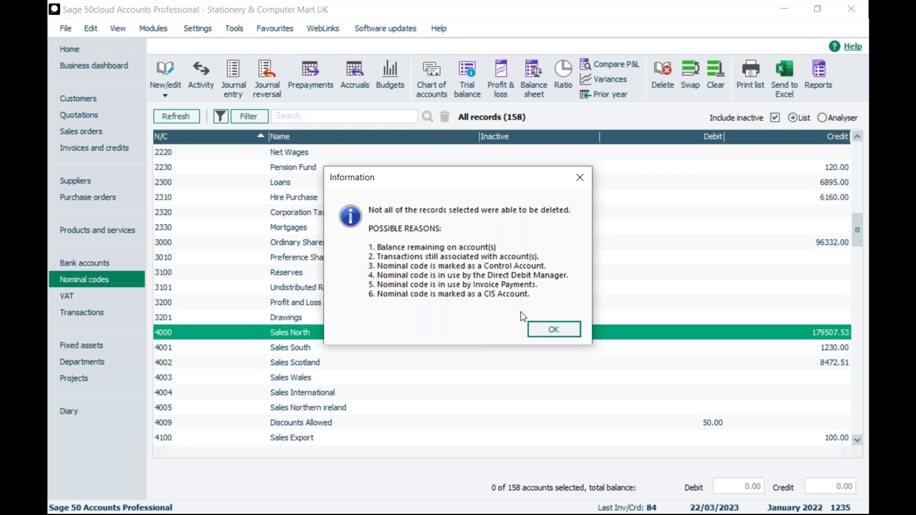
left_click(543, 330)
Delete the Sales Northern ireland nominal account, code 4005
left_click(343, 408)
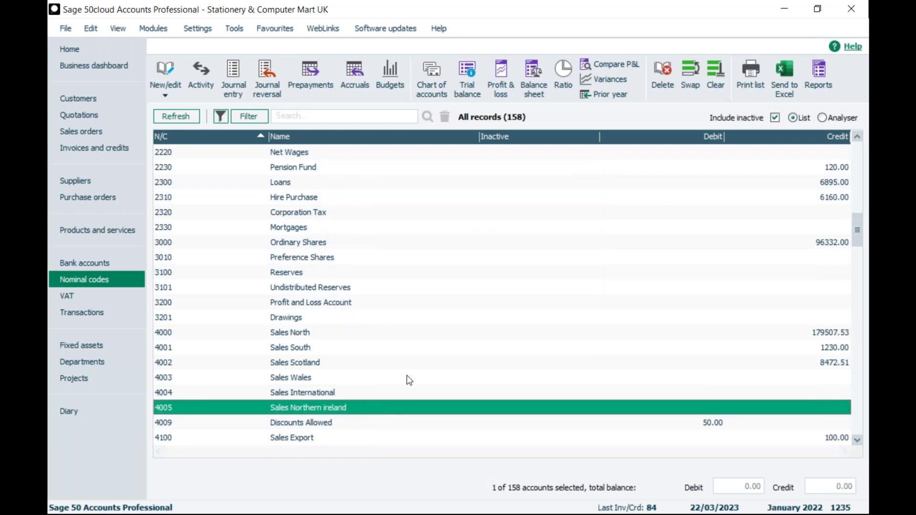
left_click(660, 79)
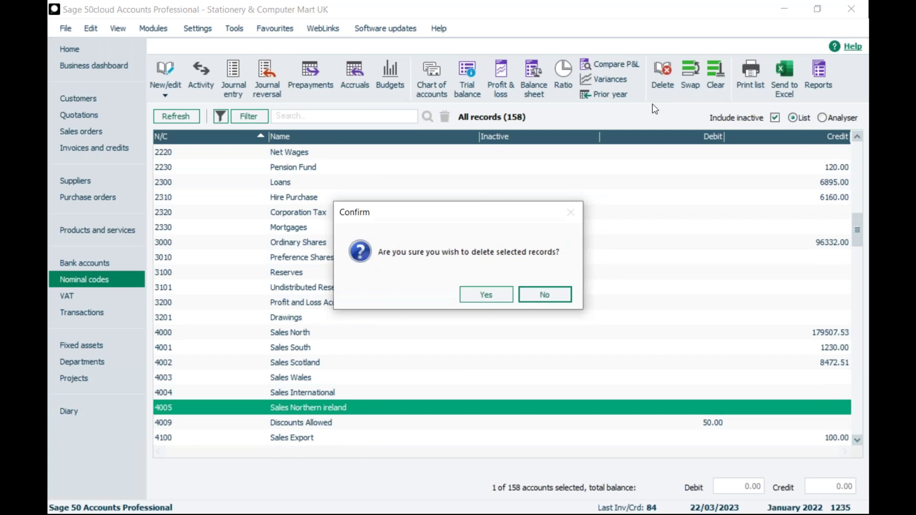
left_click(479, 293)
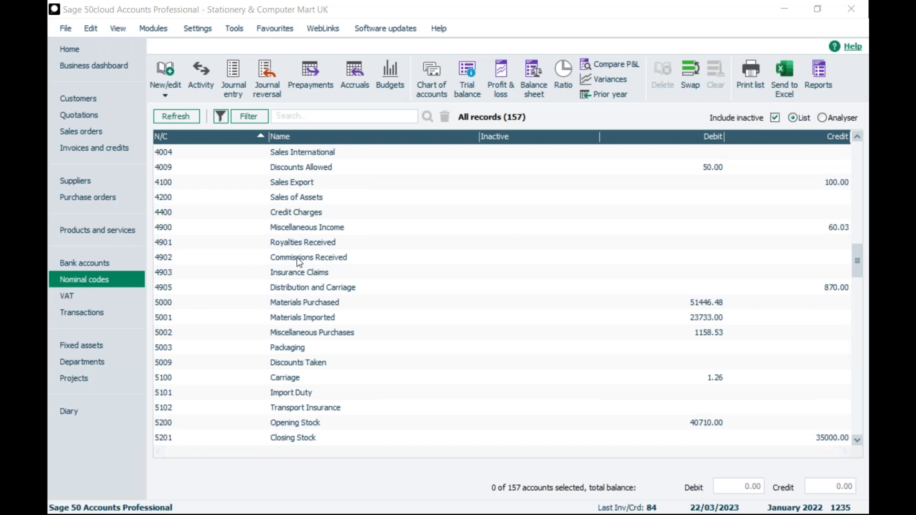
Open the Default Layout of Accounts chart of accounts for editing and check it for errors
left_click(443, 92)
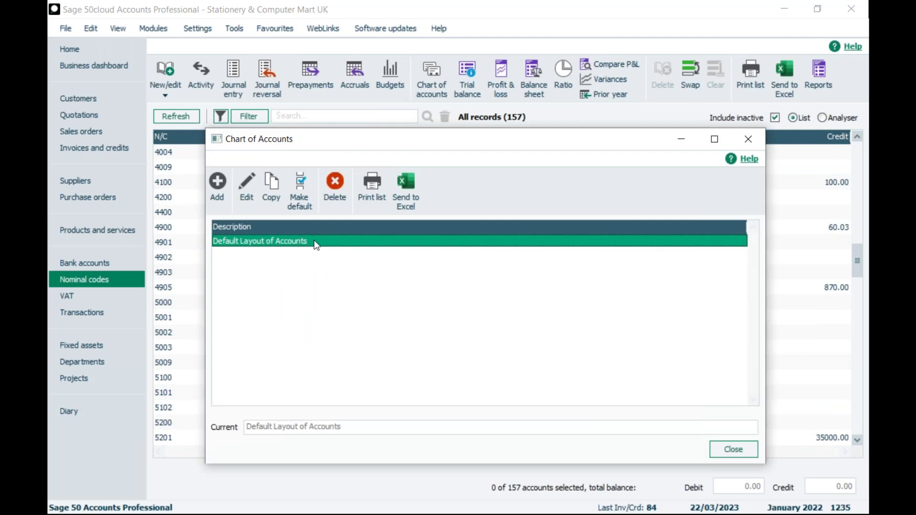
left_click(747, 446)
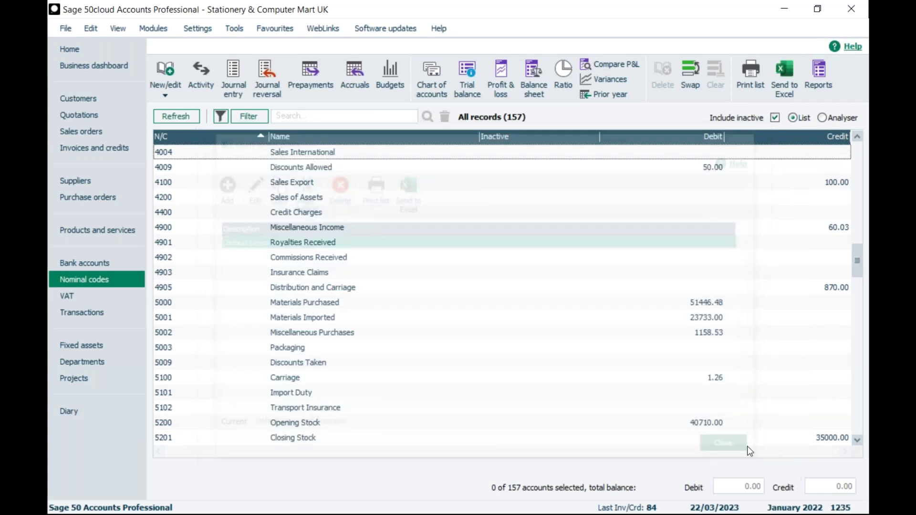
left_click(437, 70)
left_click(252, 191)
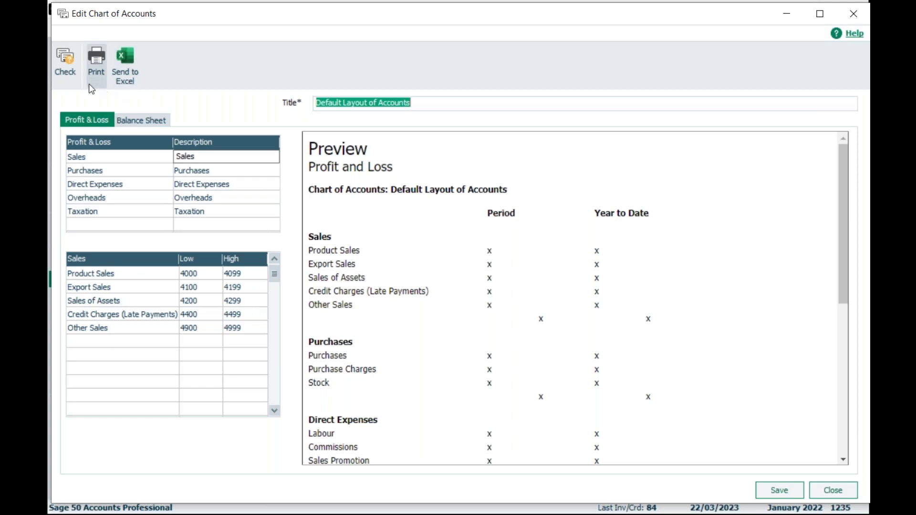
left_click(65, 62)
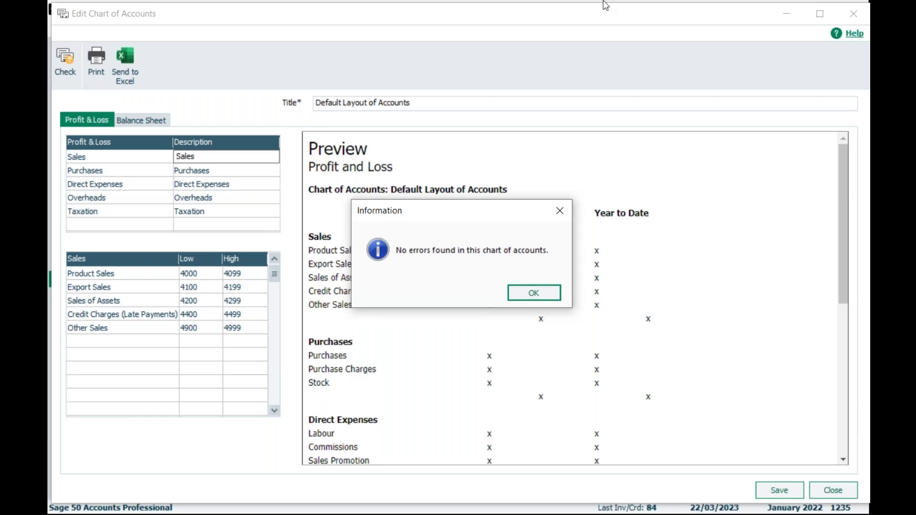
left_click(531, 304)
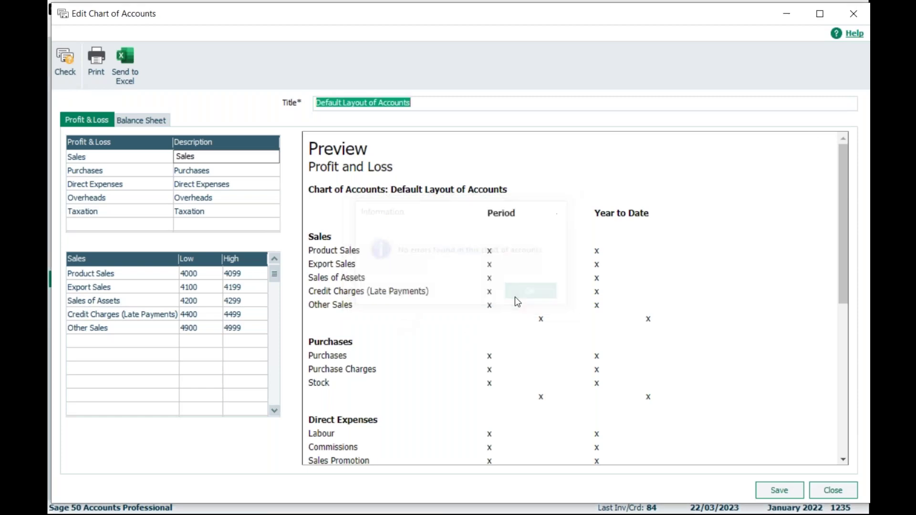